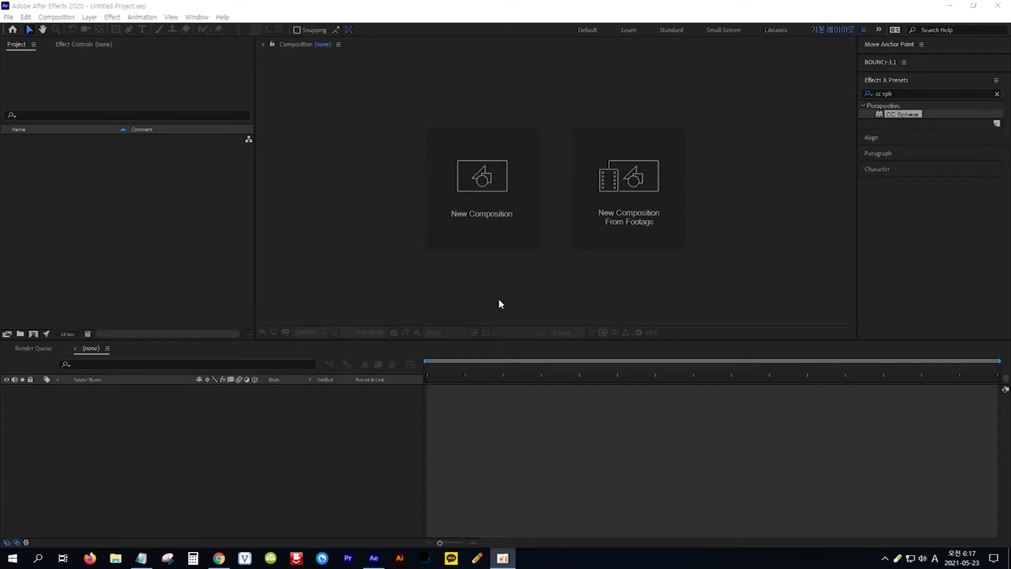
# Create a composition named 마스터 with the HDTV 1080 29.97 preset and let its view refresh
pyautogui.click(486, 192)
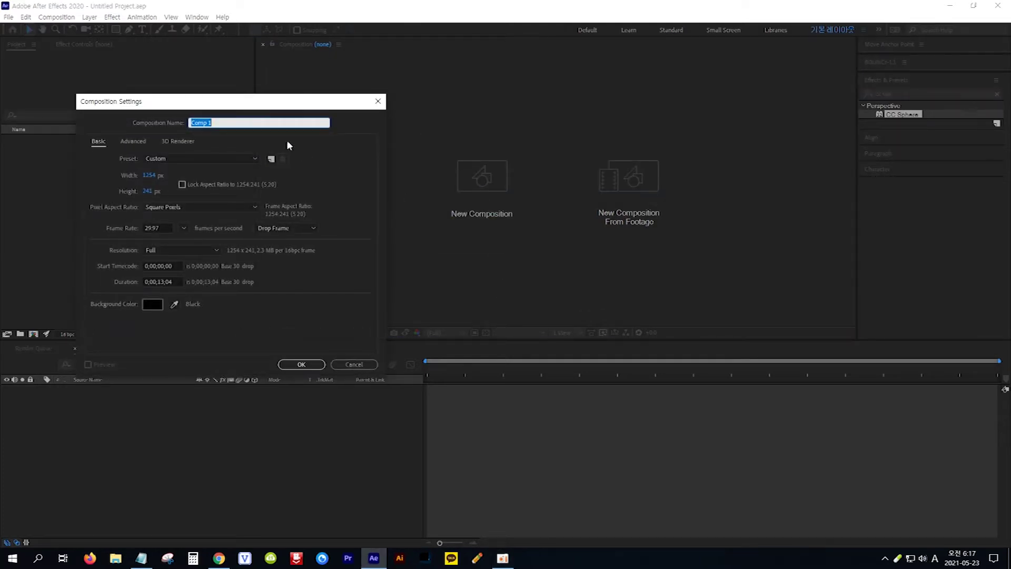
pyautogui.press('Hangul')
pyautogui.write('마스터')
pyautogui.click(254, 158)
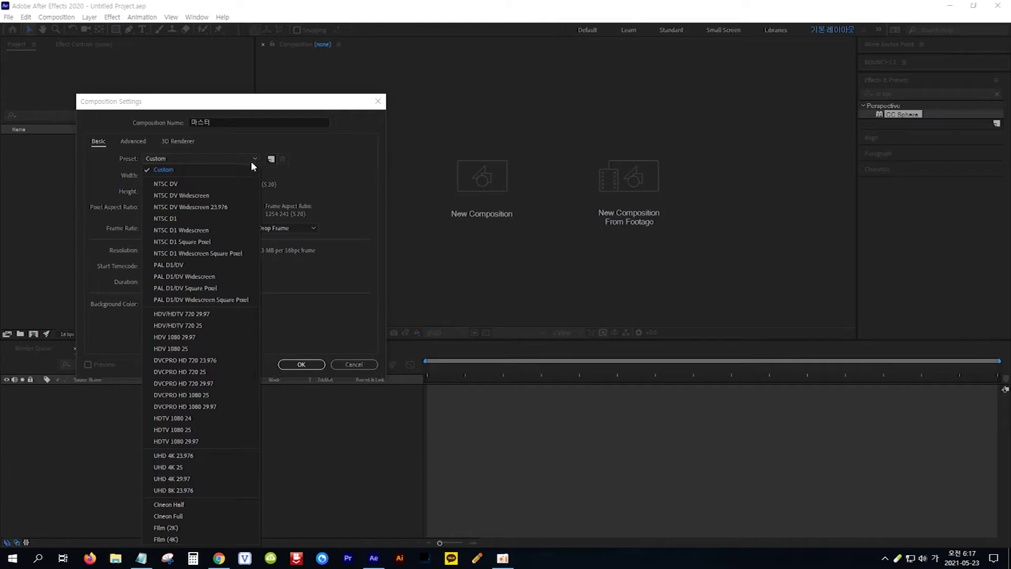
pyautogui.click(212, 441)
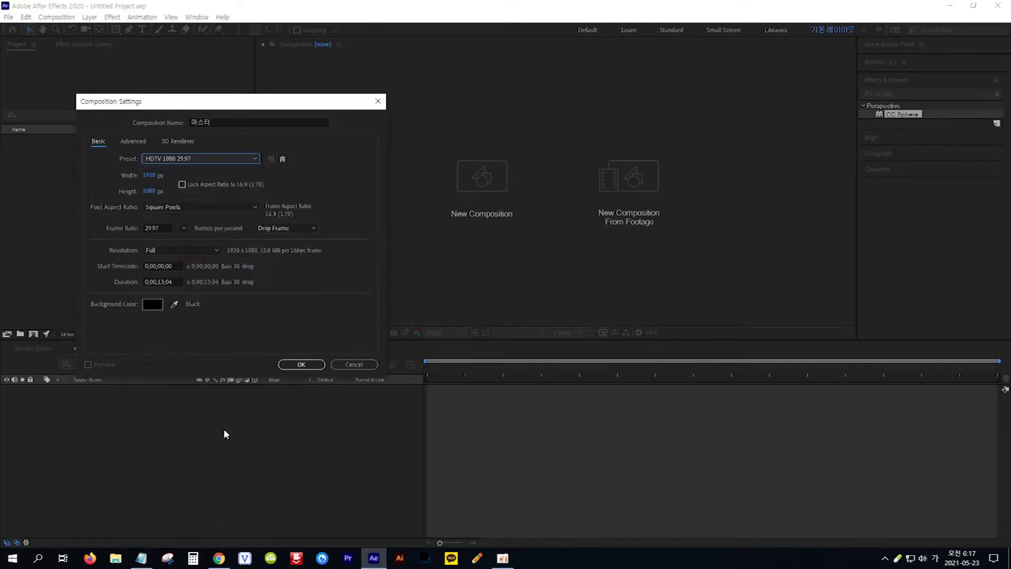
pyautogui.click(301, 366)
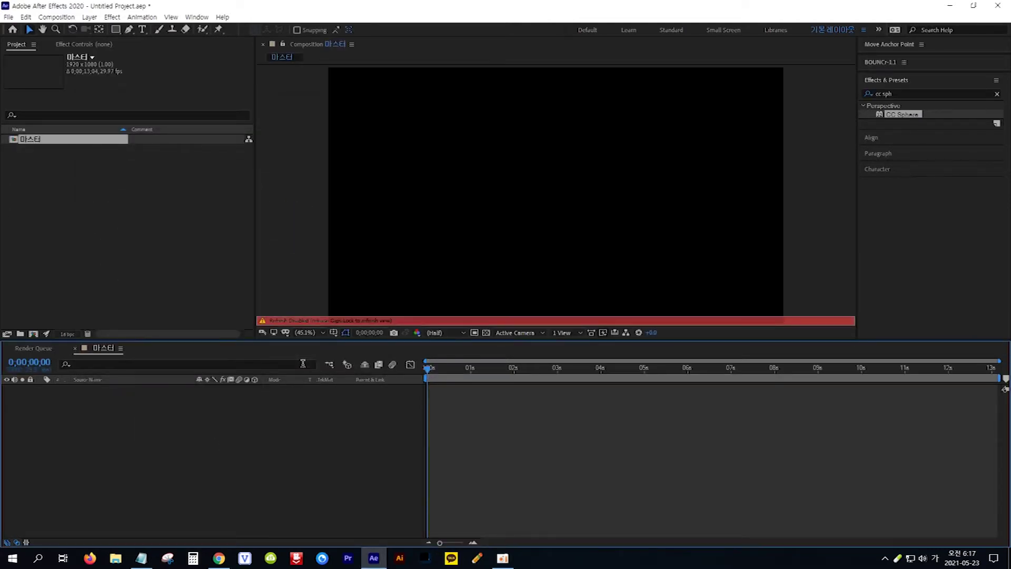
pyautogui.press('capslock')
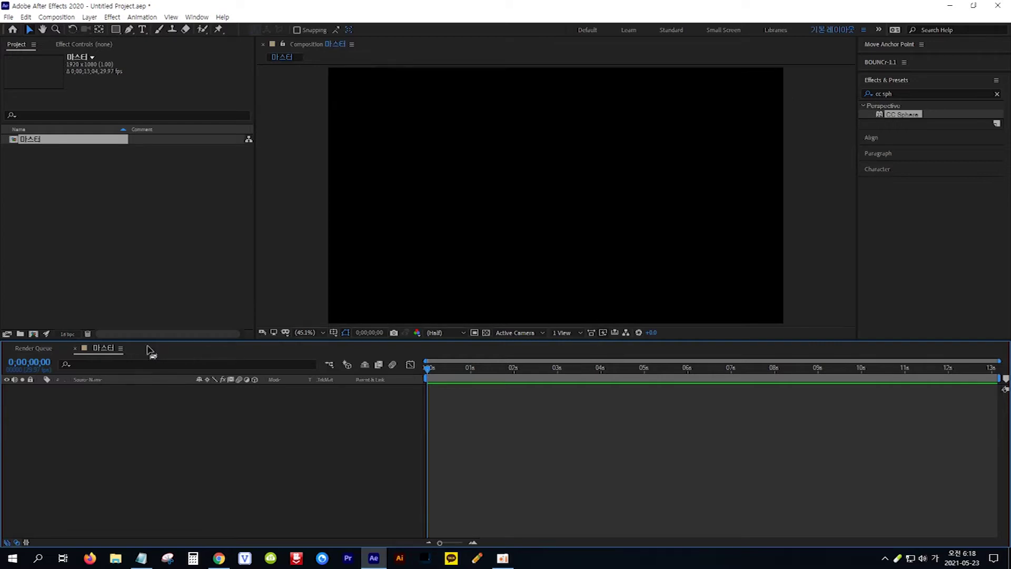
# Create a second composition named 텍스트 홀더, keeping the HDTV 1080 29.97 preset
pyautogui.click(61, 20)
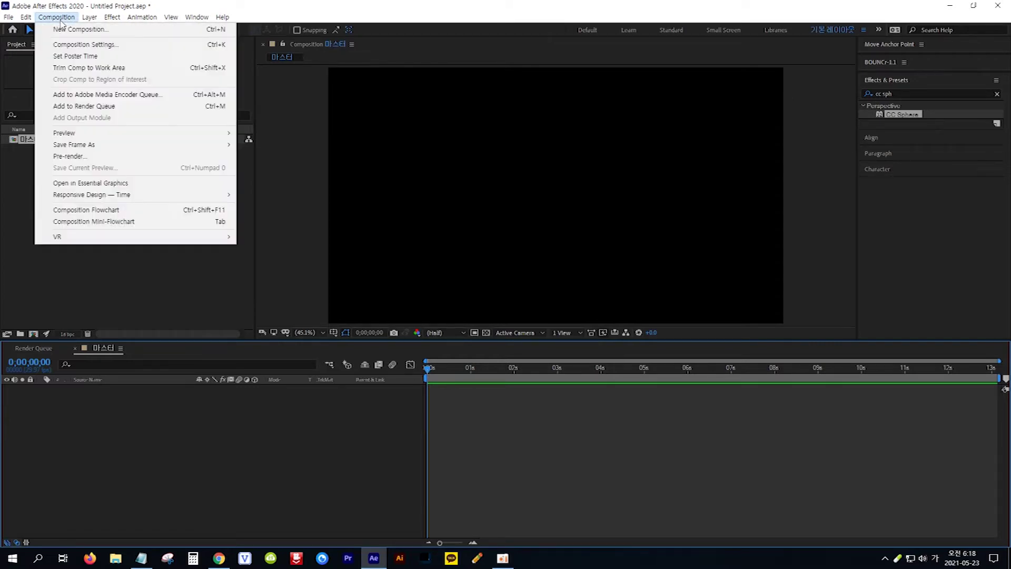
pyautogui.click(79, 30)
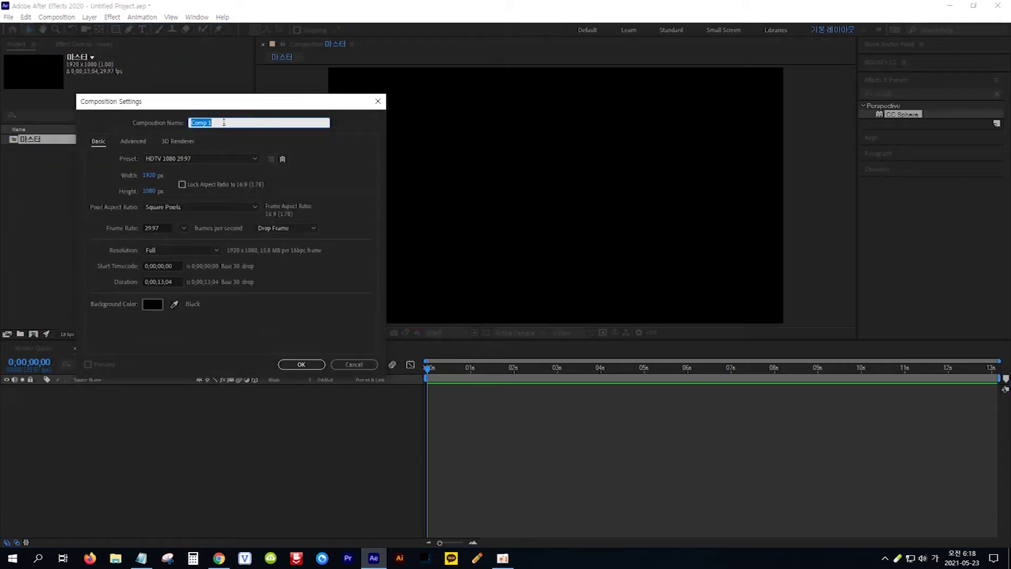
pyautogui.write('넥스트 유더')
pyautogui.press('BackSpace')
pyautogui.write('저')
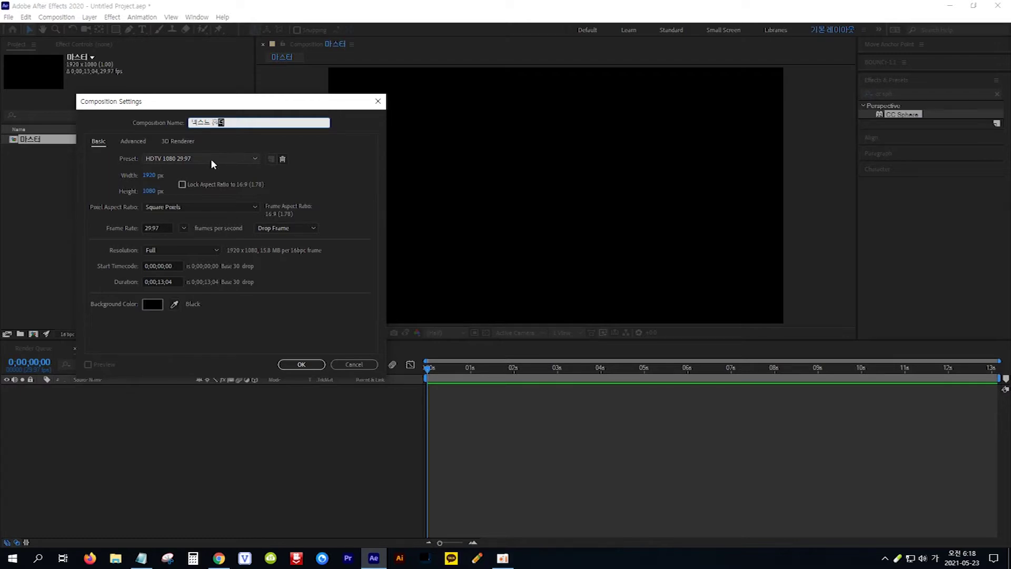
pyautogui.click(301, 364)
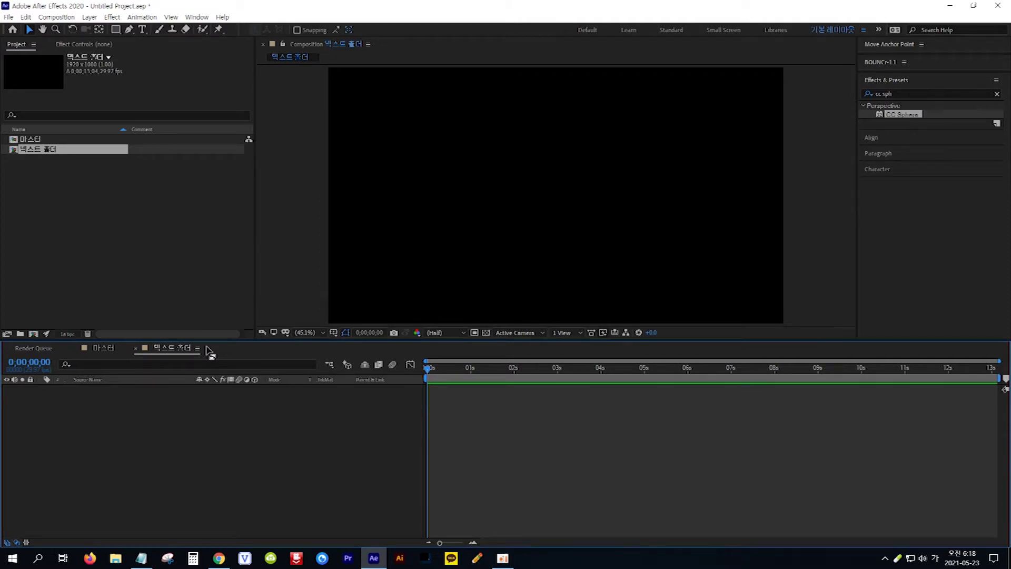
# Add a text layer reading 홍아트클라쓰 in the 텍스트 홀더 composition
pyautogui.click(142, 29)
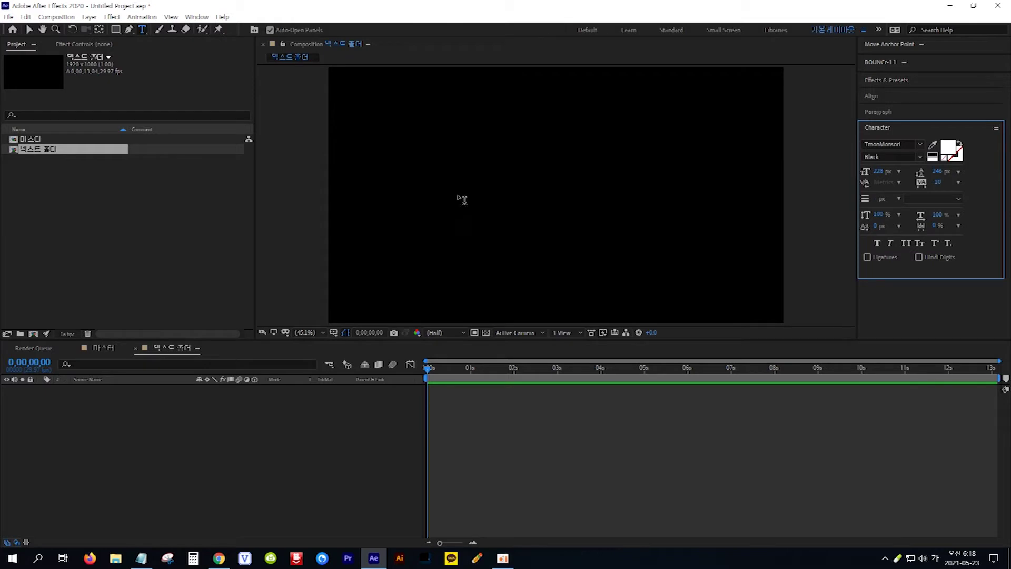
pyautogui.click(405, 201)
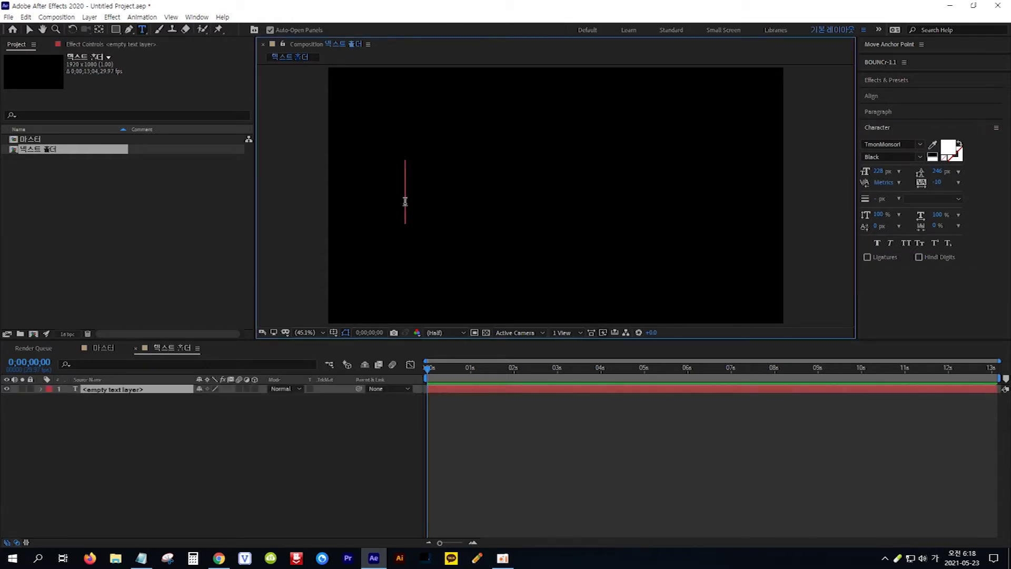
pyautogui.write('홍아트클')
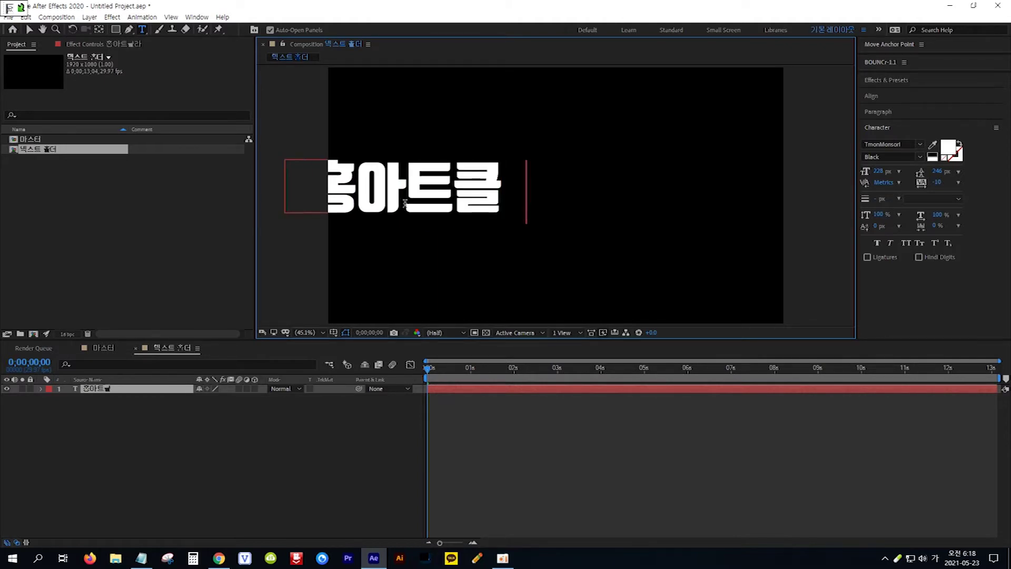
pyautogui.write('라')
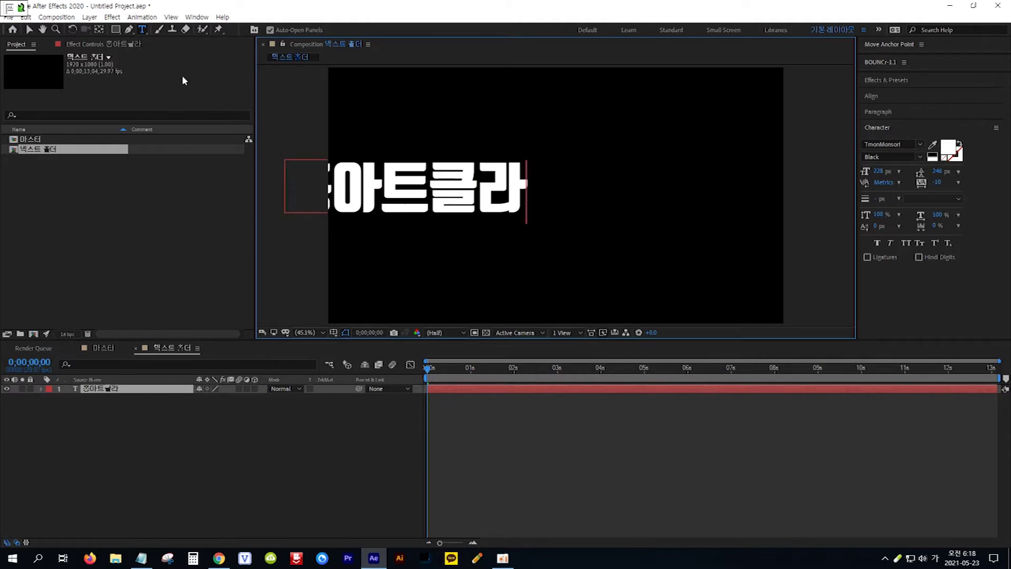
pyautogui.write('쓰')
pyautogui.click(29, 30)
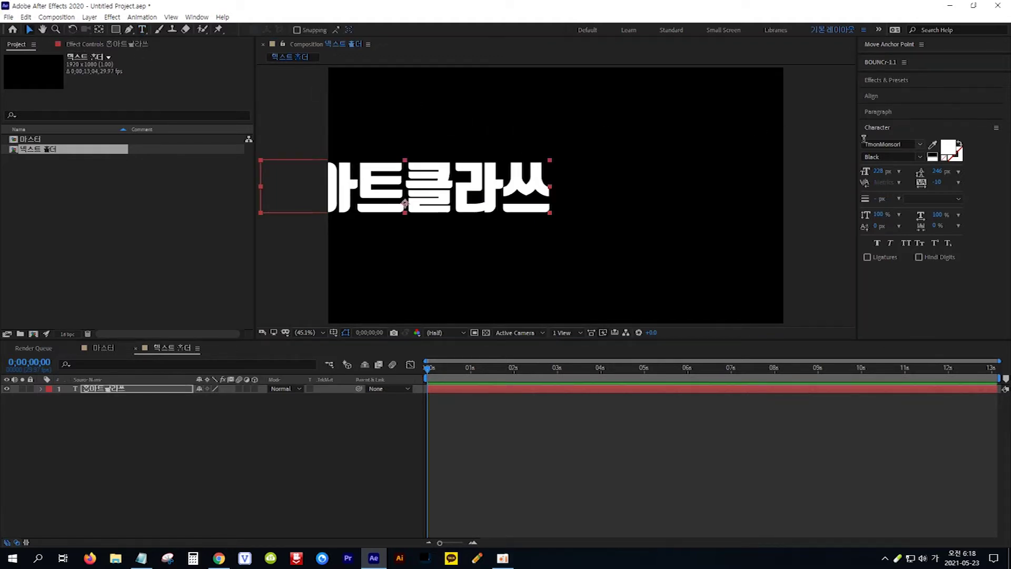
# Set the 홍아트클라쓰 text to the TmonMonsori font at 150 px
pyautogui.click(920, 144)
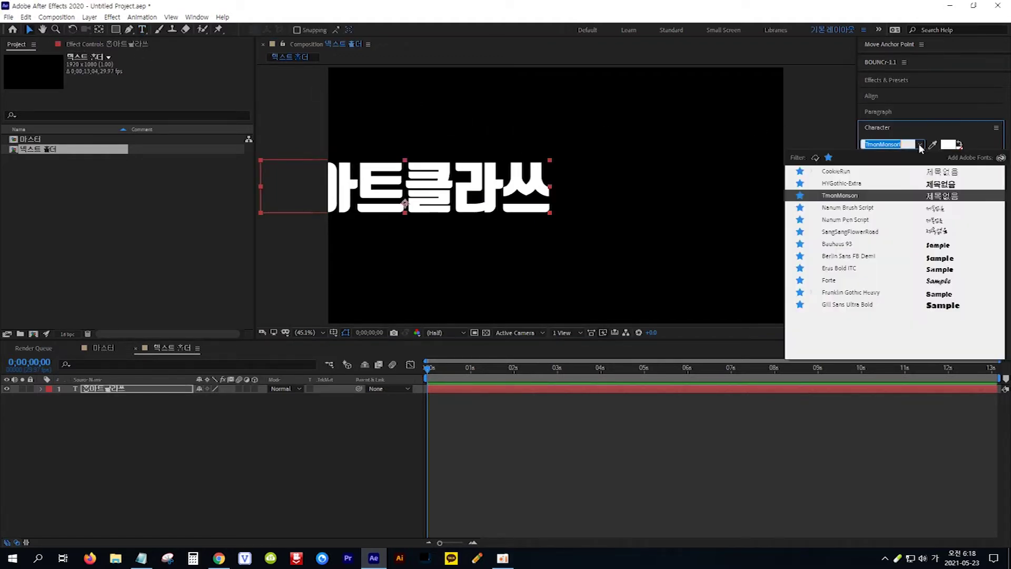
pyautogui.click(878, 195)
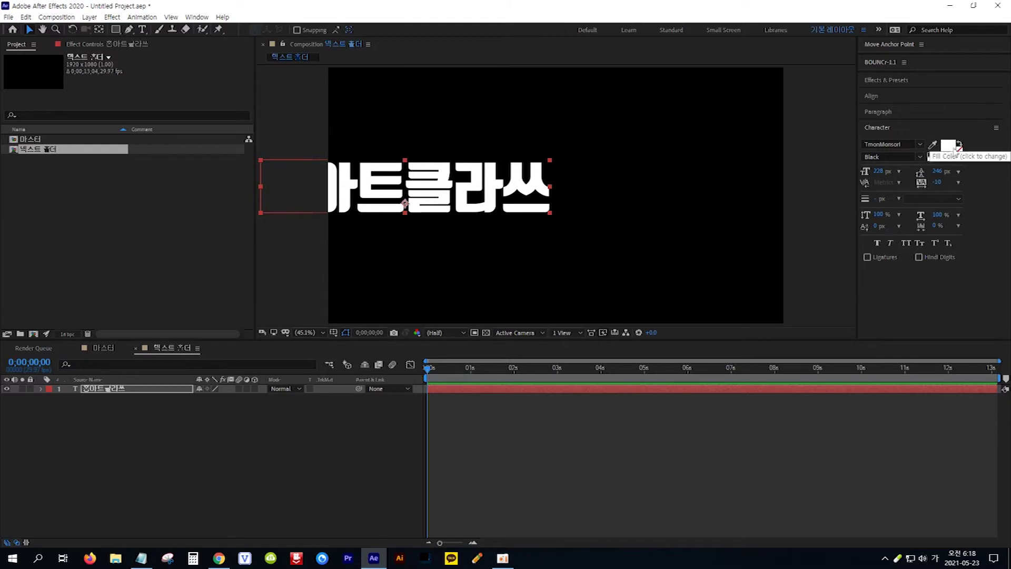
pyautogui.moveTo(882, 174); pyautogui.dragTo(840, 173)
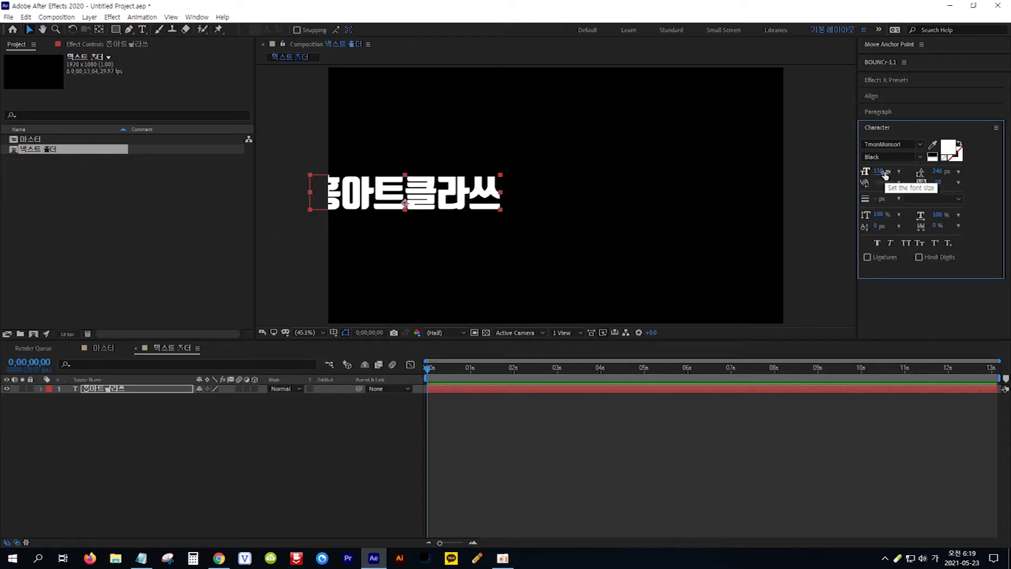
# Center the text layer horizontally and vertically in the composition and move its anchor point to the text's center
pyautogui.click(887, 93)
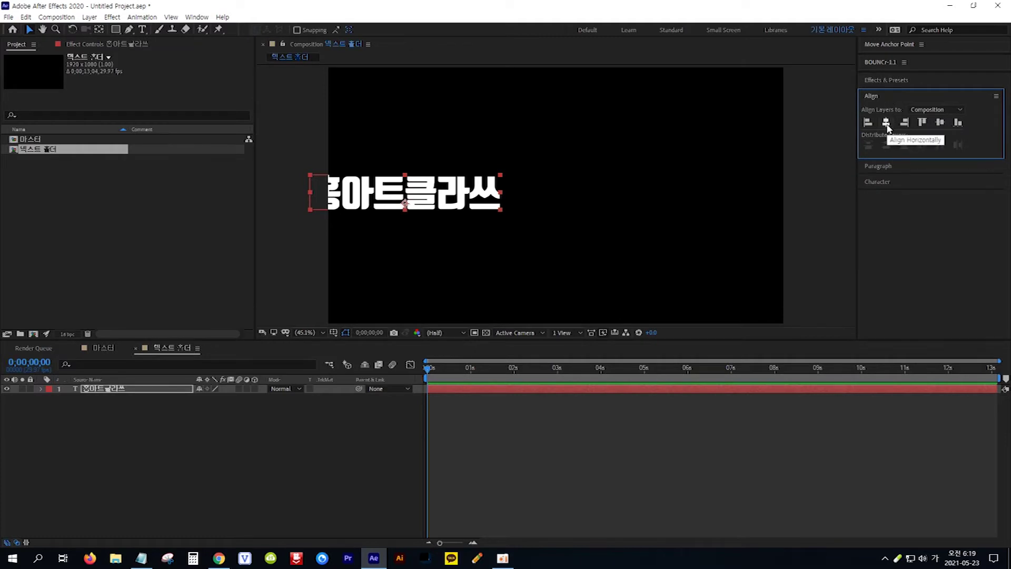
pyautogui.click(888, 126)
pyautogui.click(941, 126)
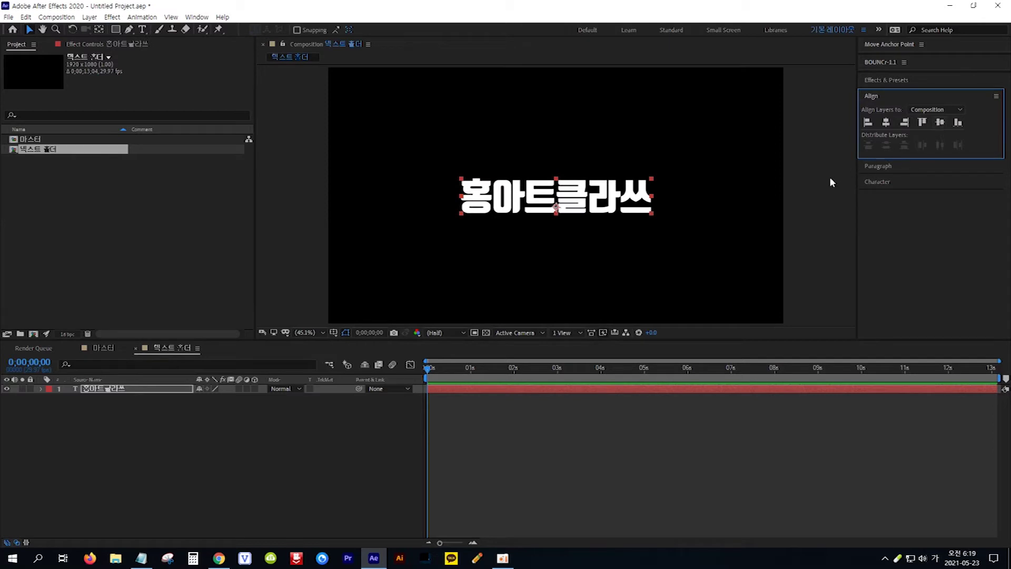
pyautogui.click(563, 210)
pyautogui.hotkey('ctrl', 'alt', 'Home')
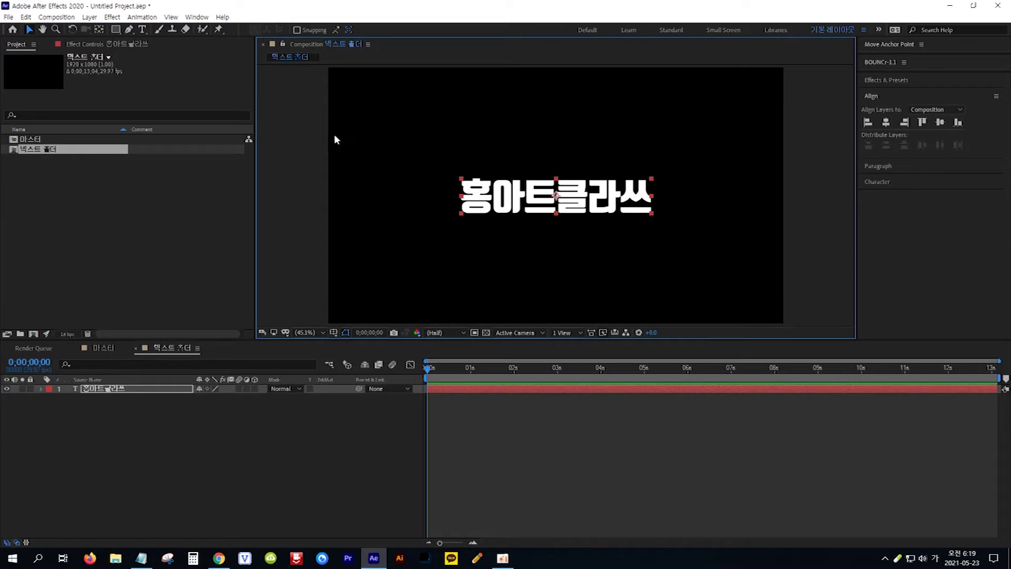
# Resize the 텍스트 홀더 composition to 853 px wide and 180 px high so it fits around the text
pyautogui.click(64, 20)
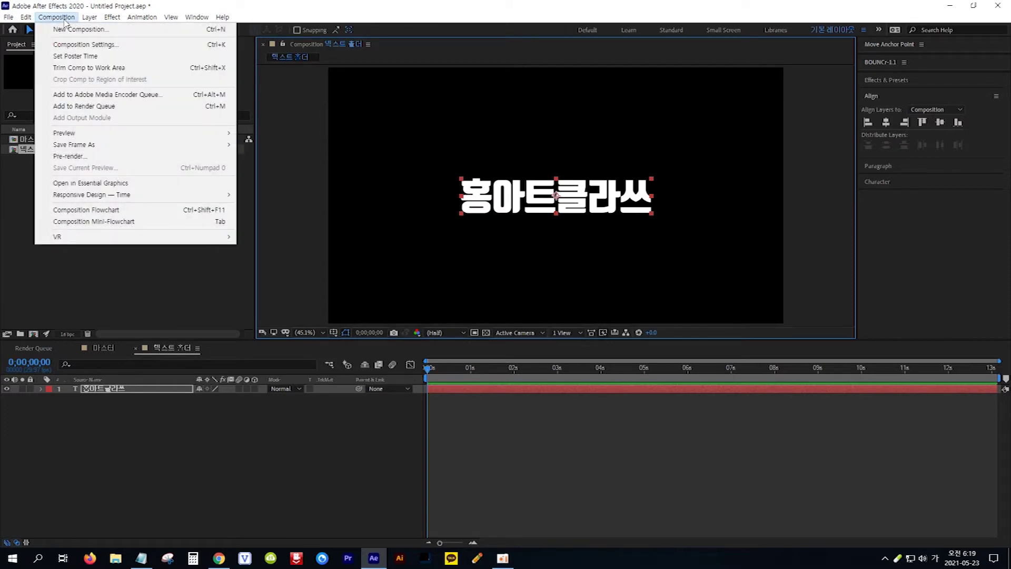
pyautogui.click(88, 47)
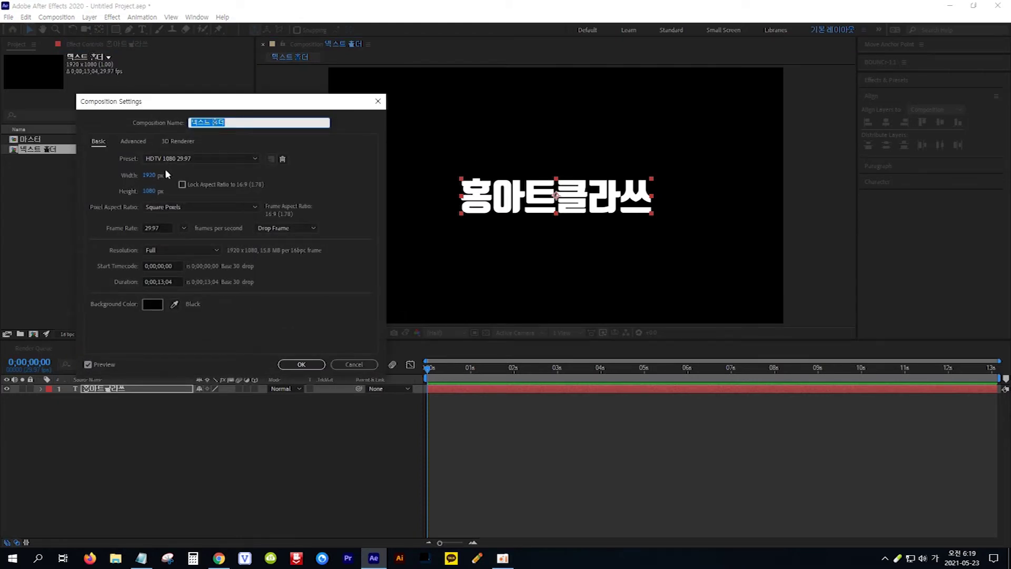
pyautogui.moveTo(151, 176)
pyautogui.mouseDown()
pyautogui.moveTo(89, 175)
pyautogui.moveTo(150, 176)
pyautogui.moveTo(97, 175)
pyautogui.moveTo(140, 177)
pyautogui.mouseUp()
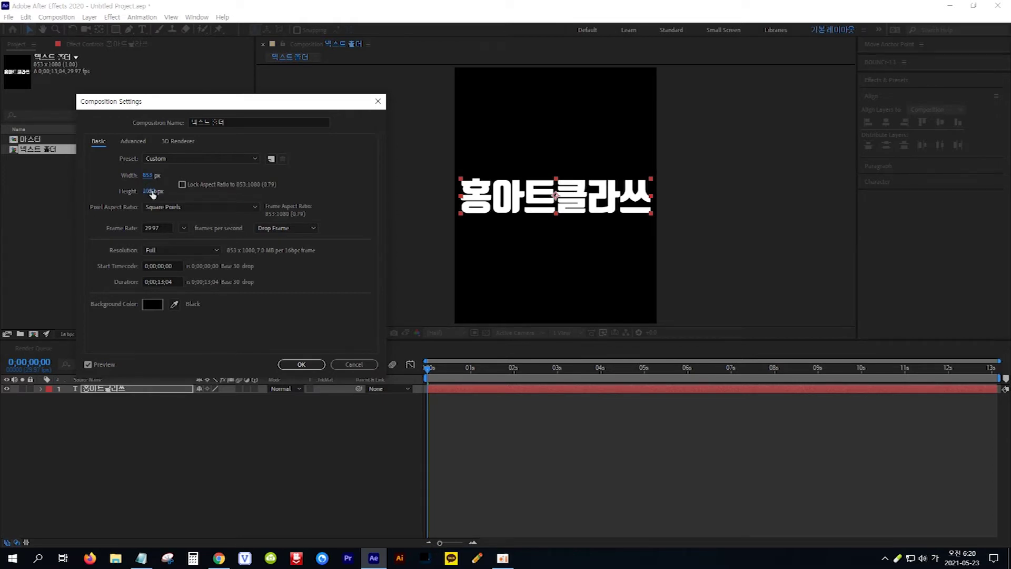
pyautogui.moveTo(153, 194); pyautogui.dragTo(81, 190)
pyautogui.moveTo(154, 191); pyautogui.dragTo(71, 192)
pyautogui.moveTo(154, 191); pyautogui.dragTo(71, 191)
pyautogui.moveTo(154, 192); pyautogui.dragTo(82, 193)
pyautogui.moveTo(149, 193); pyautogui.dragTo(74, 192)
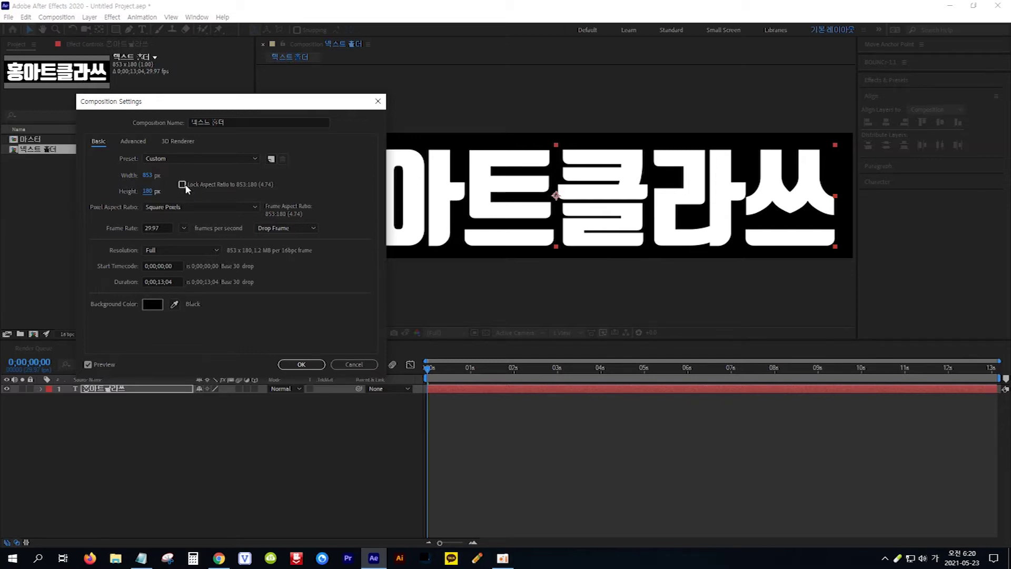
pyautogui.moveTo(314, 112); pyautogui.dragTo(323, 275)
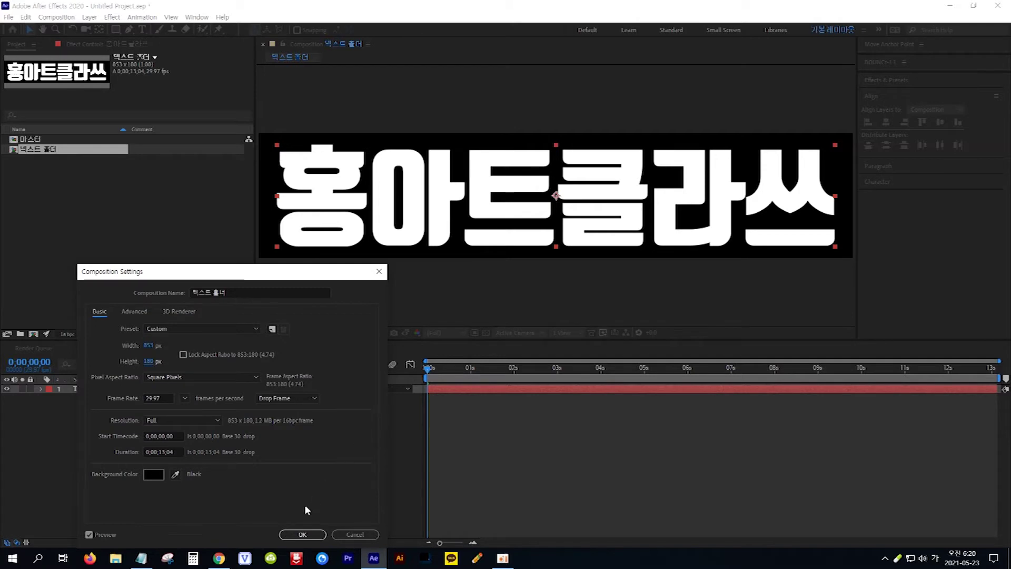
pyautogui.click(304, 534)
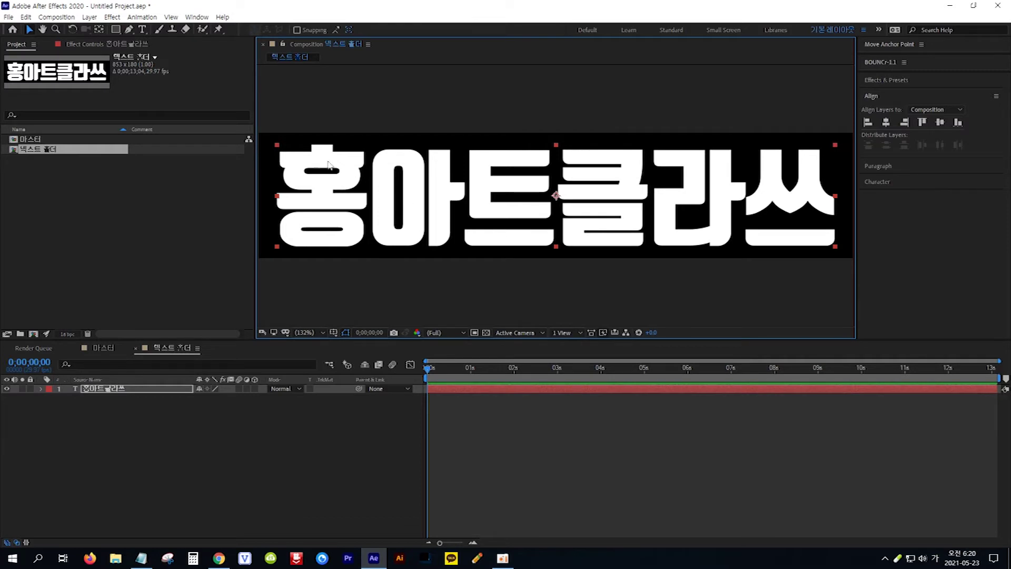
# Add a second line reading 홍아트클라쓰 below the first line of the text layer
pyautogui.doubleClick(443, 213)
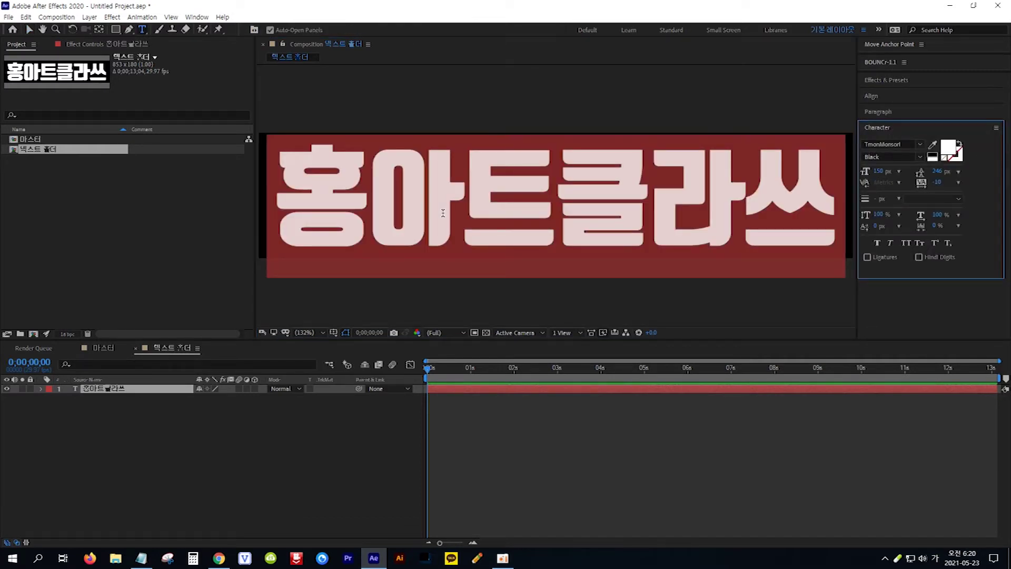
pyautogui.click(443, 213)
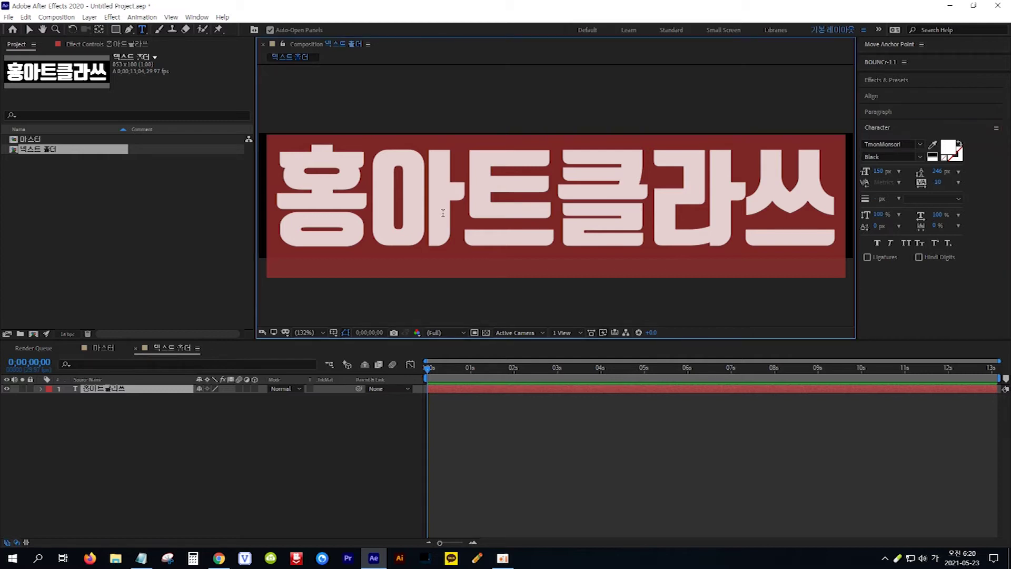
pyautogui.click(835, 205)
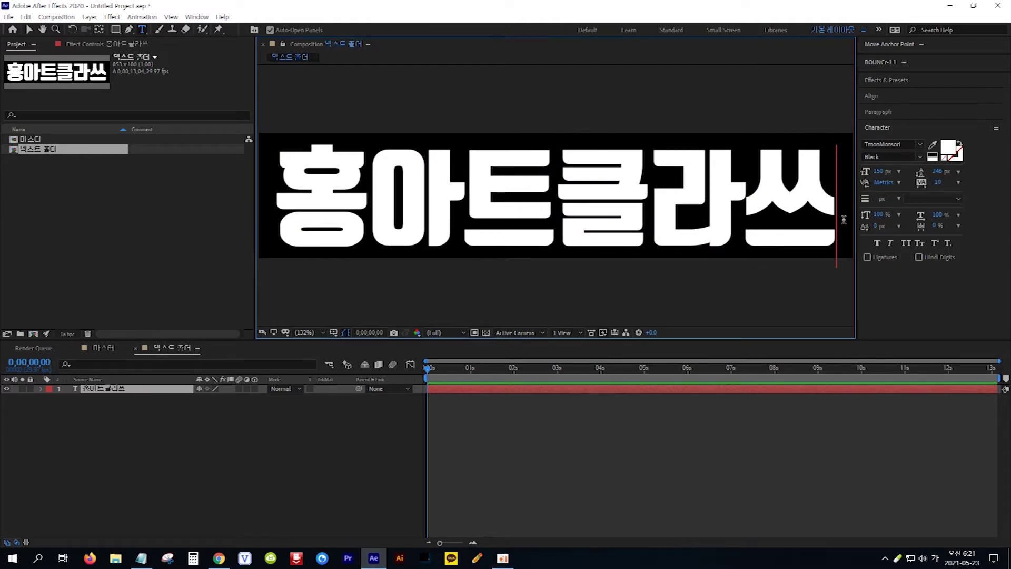
pyautogui.press('Return')
pyautogui.write('홍아트클라스')
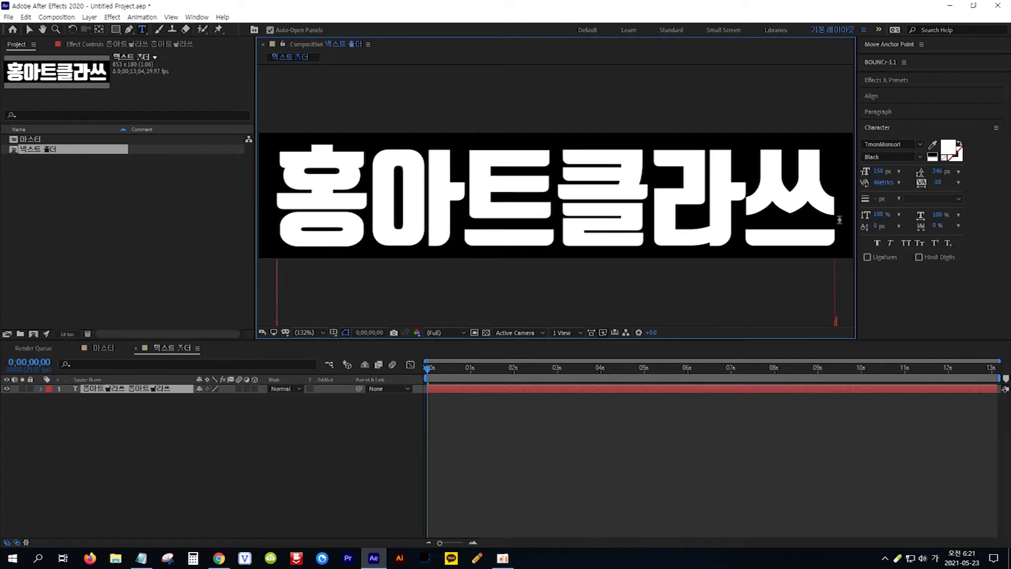
# Select both lines of the text layer and set their leading to 208 px
pyautogui.click(322, 331)
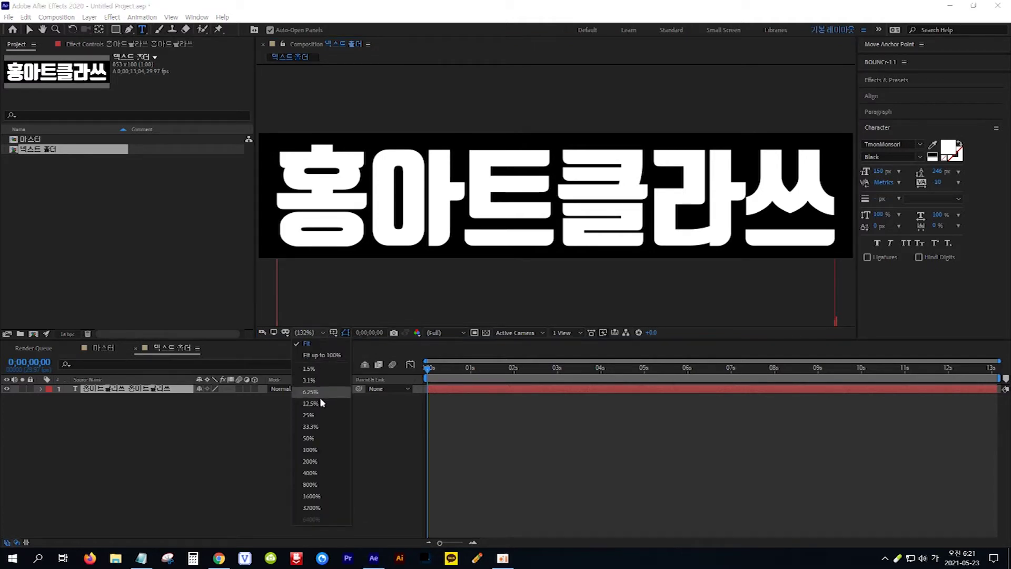
pyautogui.click(326, 427)
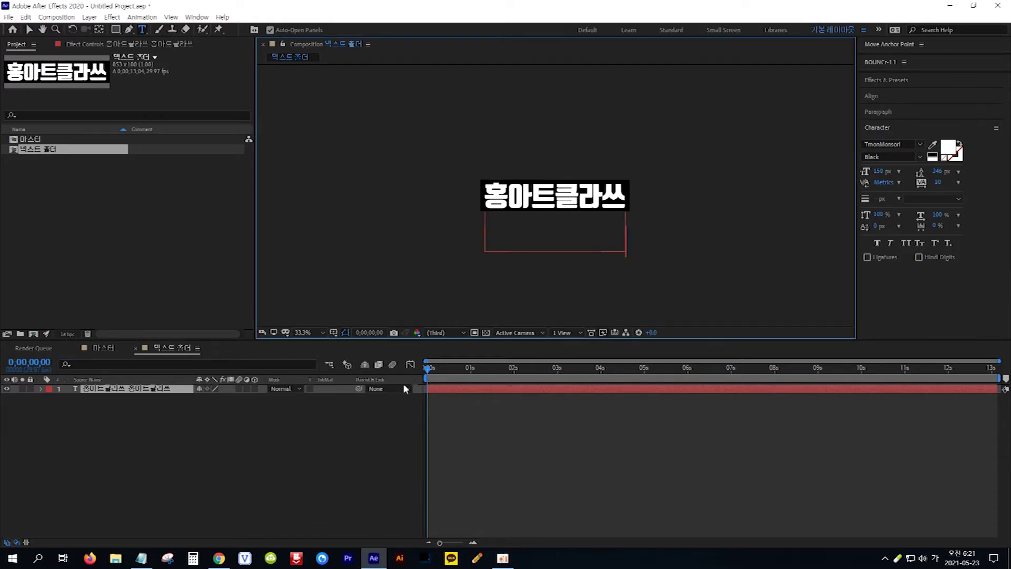
pyautogui.moveTo(496, 198); pyautogui.dragTo(641, 249)
pyautogui.hotkey('ctrl', 'c')
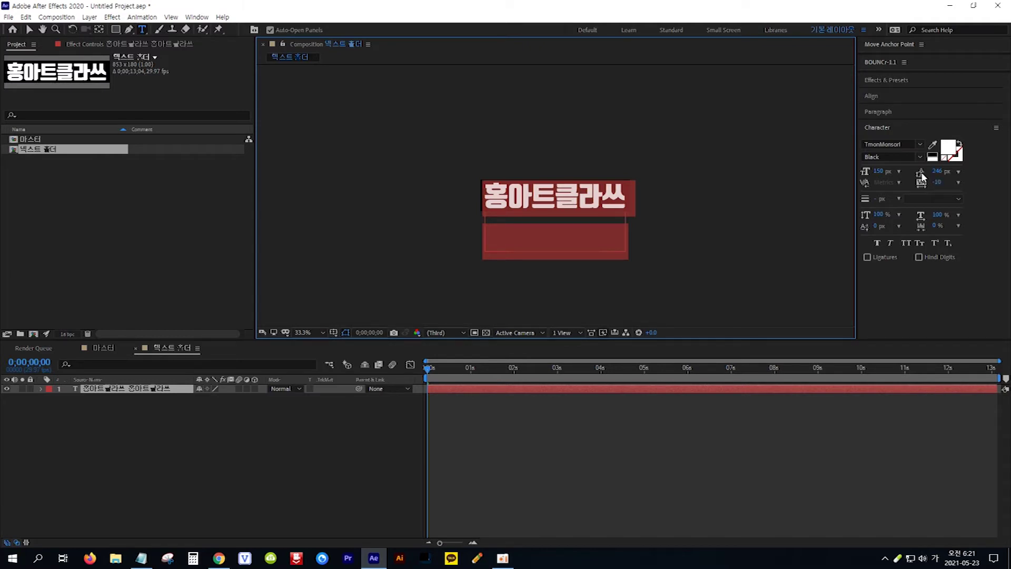
pyautogui.moveTo(941, 175); pyautogui.dragTo(917, 174)
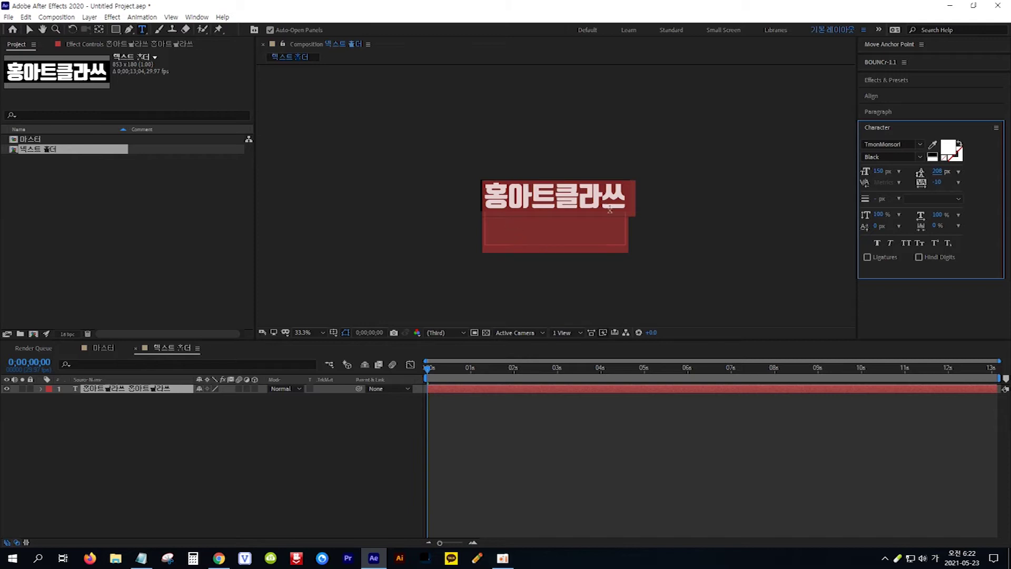
pyautogui.click(609, 243)
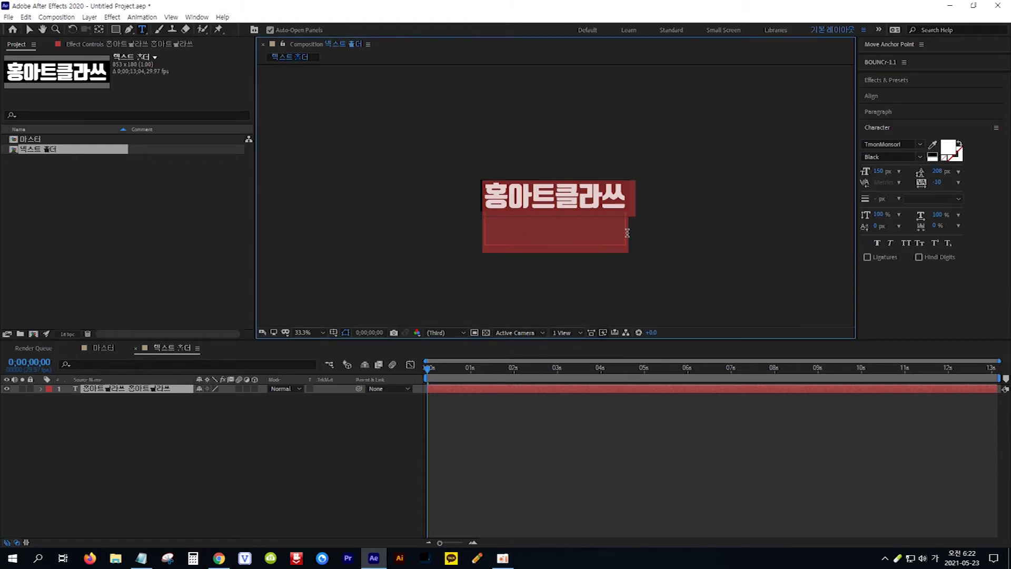
# Add four more 홍아트클라쓰 lines below the second line of the text layer and leave text editing
pyautogui.click(625, 232)
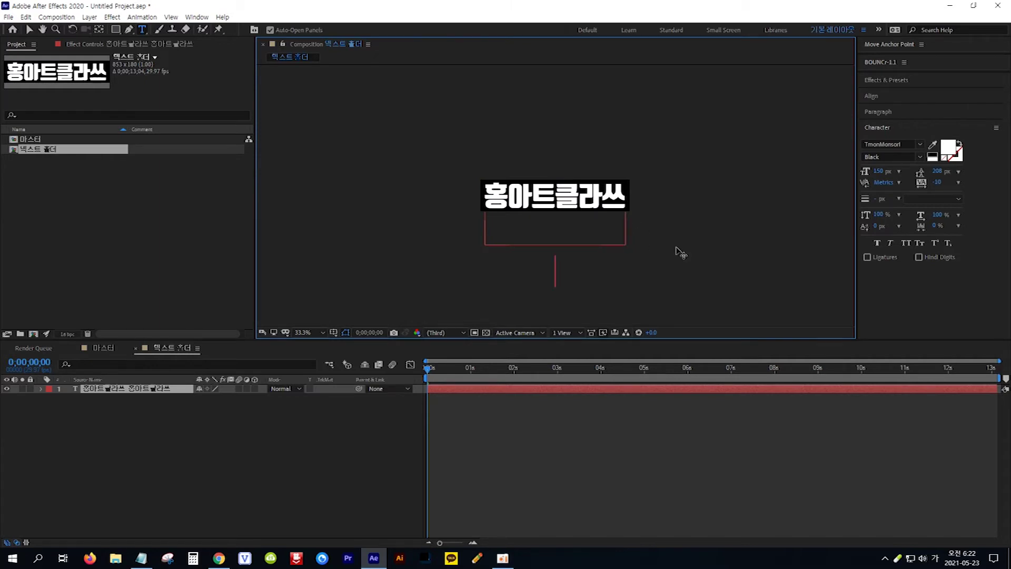
pyautogui.hotkey('ctrl', 'v')
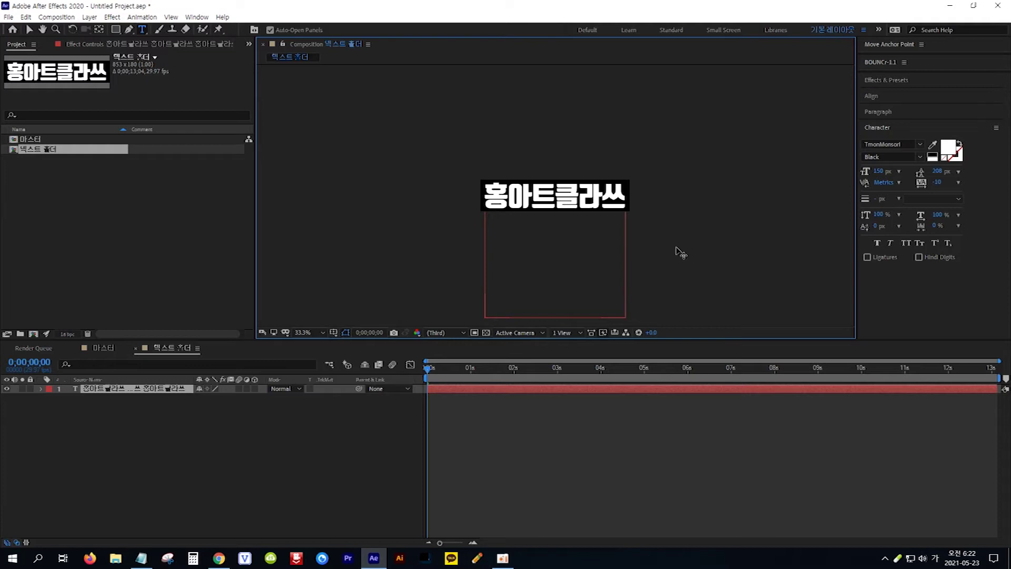
pyautogui.press('Return')
pyautogui.click(29, 30)
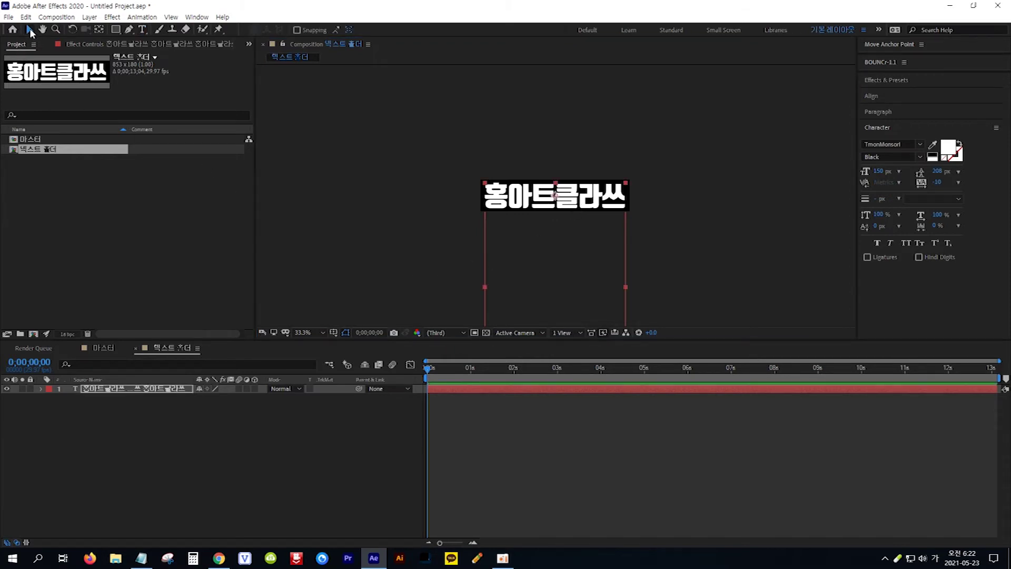
# Show the text layer's Position property and start keyframing it at 0 seconds
pyautogui.click(143, 389)
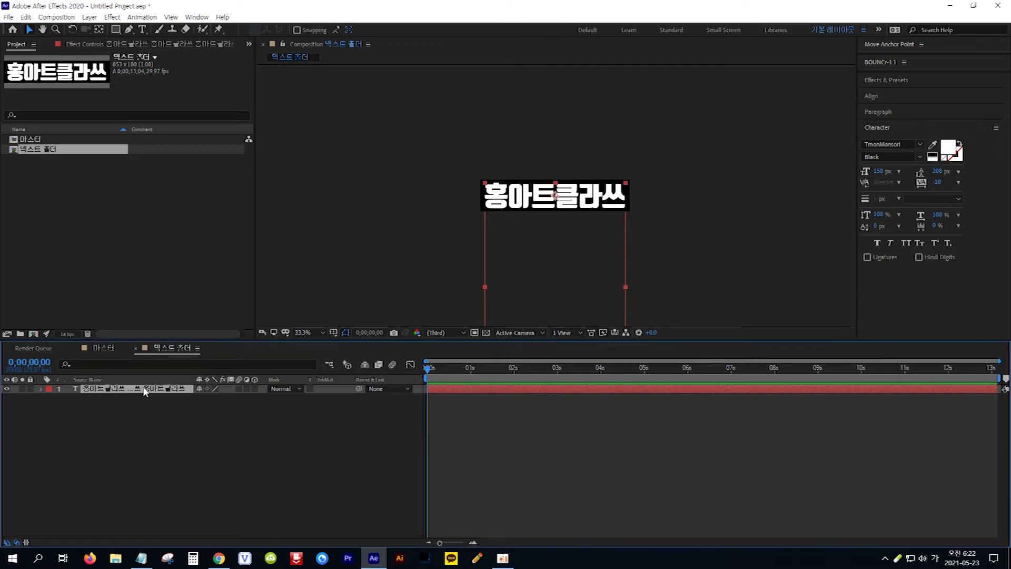
pyautogui.press('Hangul')
pyautogui.press('p')
pyautogui.click(68, 398)
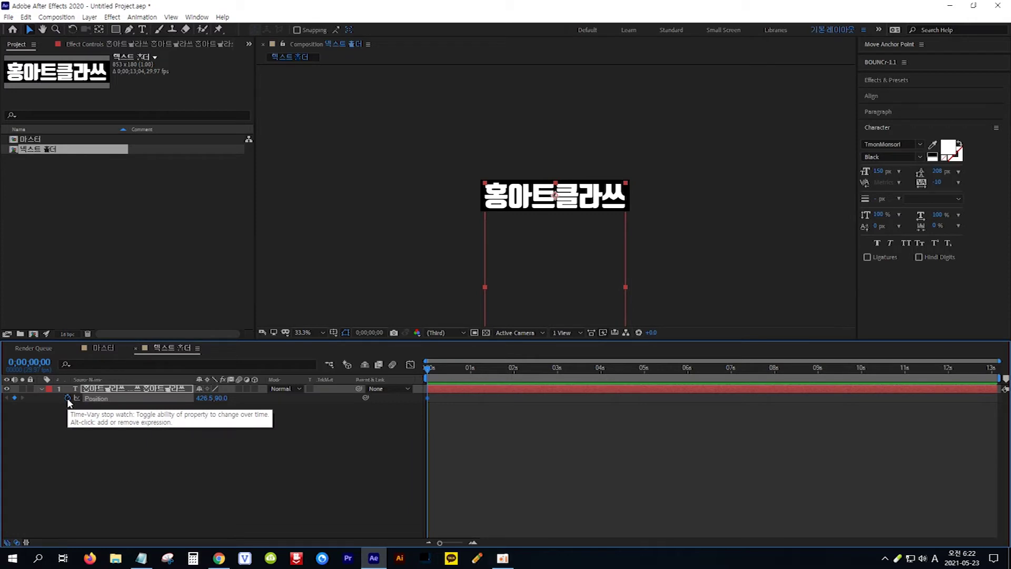
# At 6 seconds, set the text layer's Y position to -951 so the last 홍아트클라쓰 line fills the composition
pyautogui.click(40, 365)
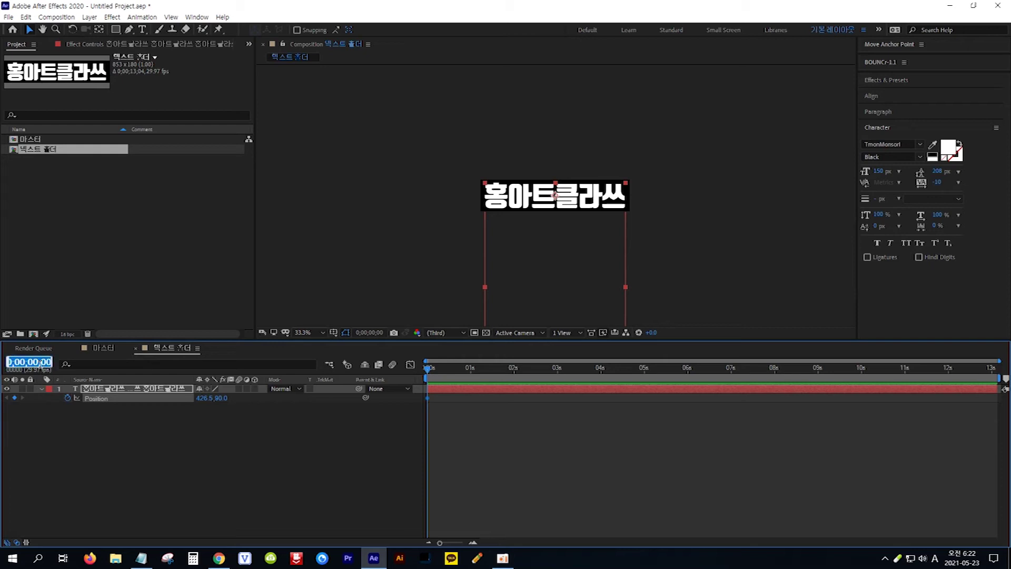
pyautogui.write('6.')
pyautogui.press('Return')
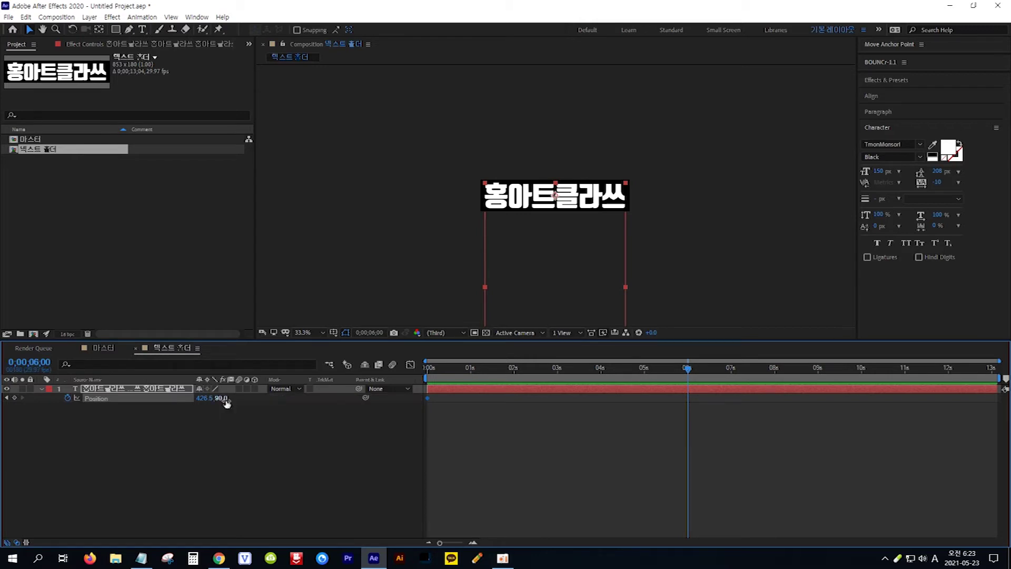
pyautogui.moveTo(221, 399); pyautogui.dragTo(109, 399)
pyautogui.moveTo(226, 399); pyautogui.dragTo(109, 398)
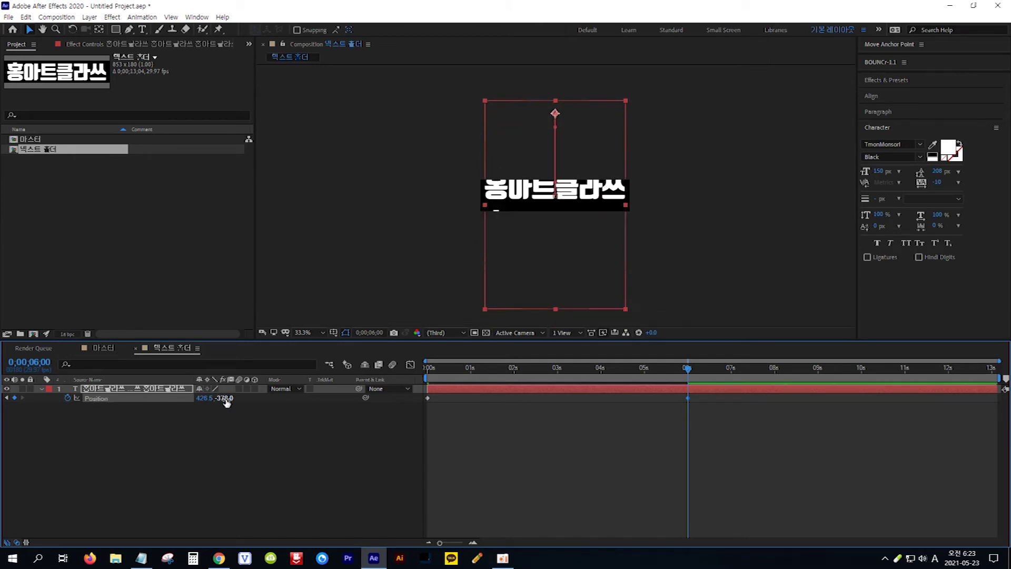
pyautogui.moveTo(225, 398); pyautogui.dragTo(108, 396)
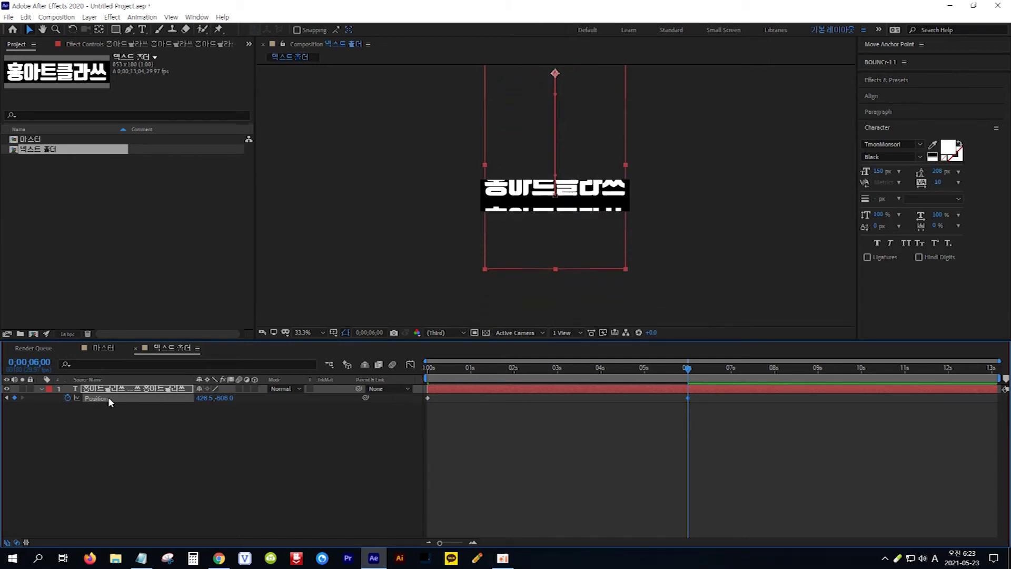
pyautogui.moveTo(225, 398); pyautogui.dragTo(202, 398)
pyautogui.moveTo(101, 398); pyautogui.dragTo(55, 399)
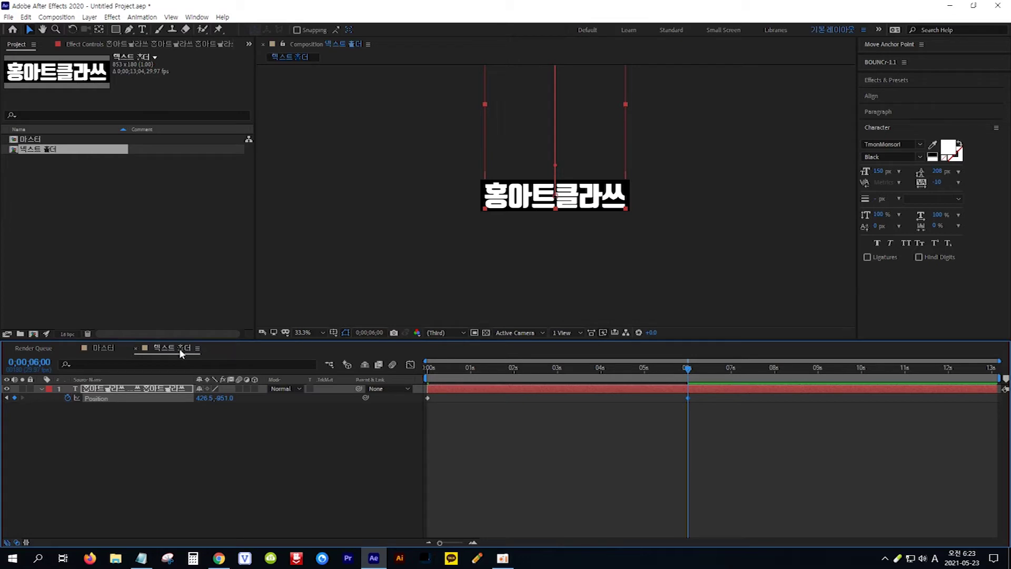
# Place the 텍스트 홀더 composition as a layer in the 마스터 composition
pyautogui.click(105, 348)
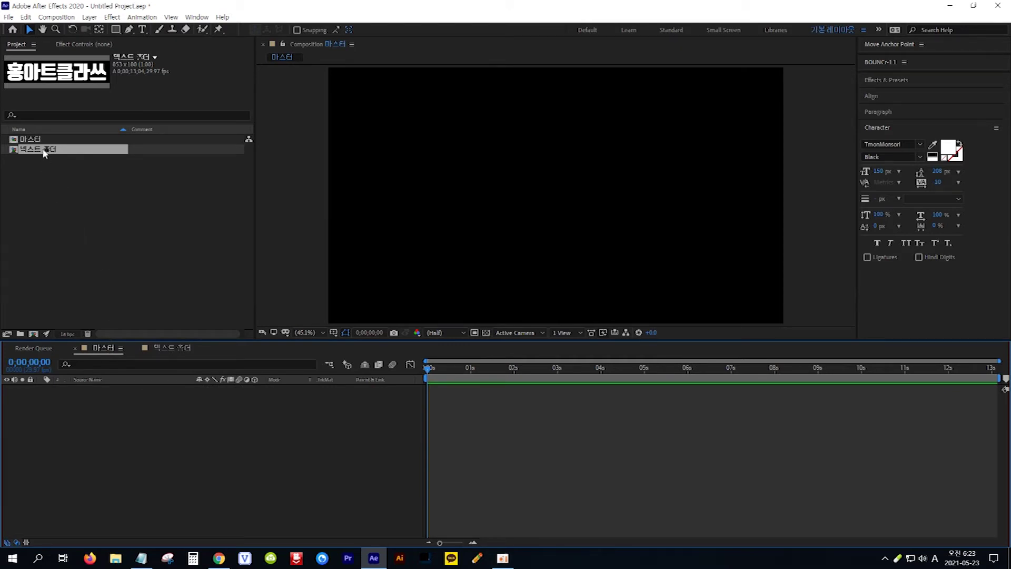
pyautogui.moveTo(45, 153); pyautogui.dragTo(95, 398)
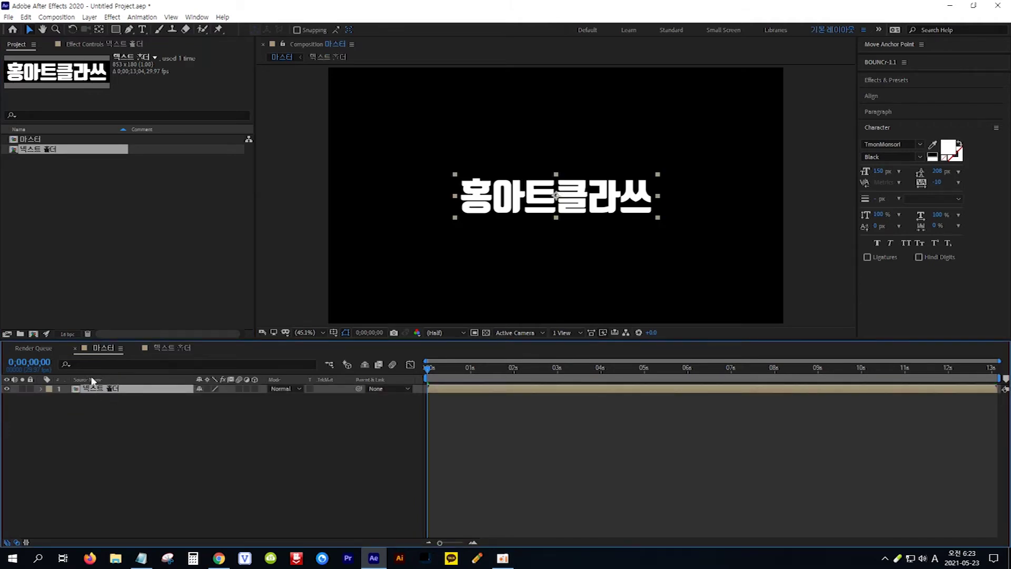
# Switch to the Notepad note and copy the word TILE
pyautogui.click(142, 559)
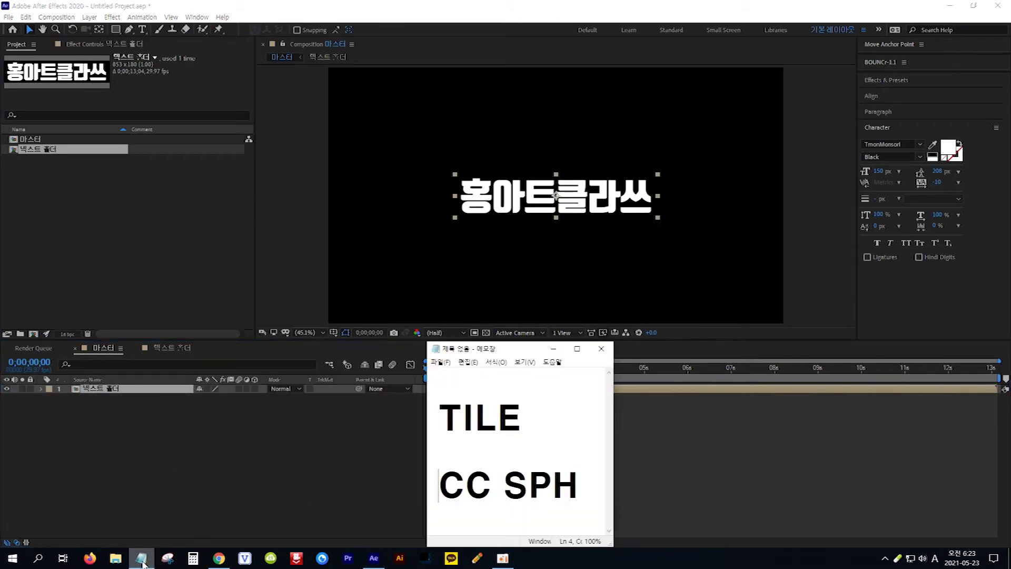
pyautogui.click(522, 422)
pyautogui.moveTo(522, 422); pyautogui.dragTo(438, 422)
pyautogui.hotkey('ctrl', 'c')
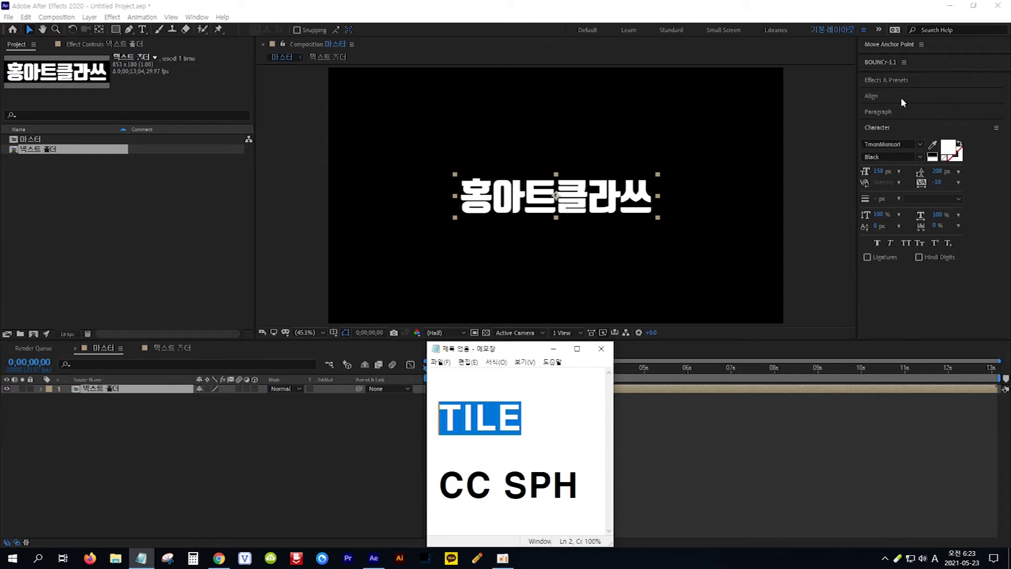
# Search After Effects' effects for TILE and apply Motion Tile to the 텍스트 홀더 layer
pyautogui.click(902, 80)
pyautogui.hotkey('ctrl', 'v')
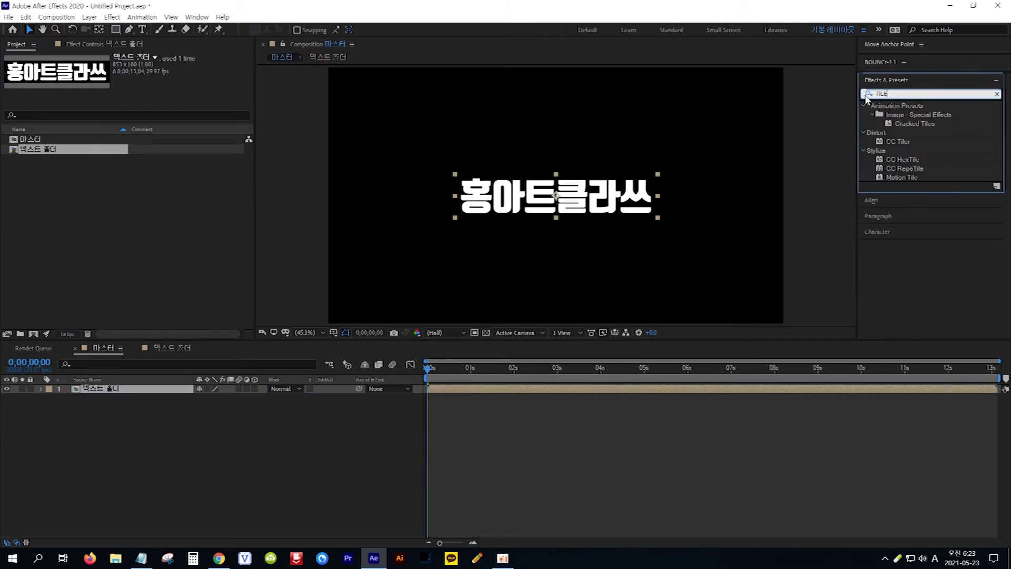
pyautogui.click(866, 95)
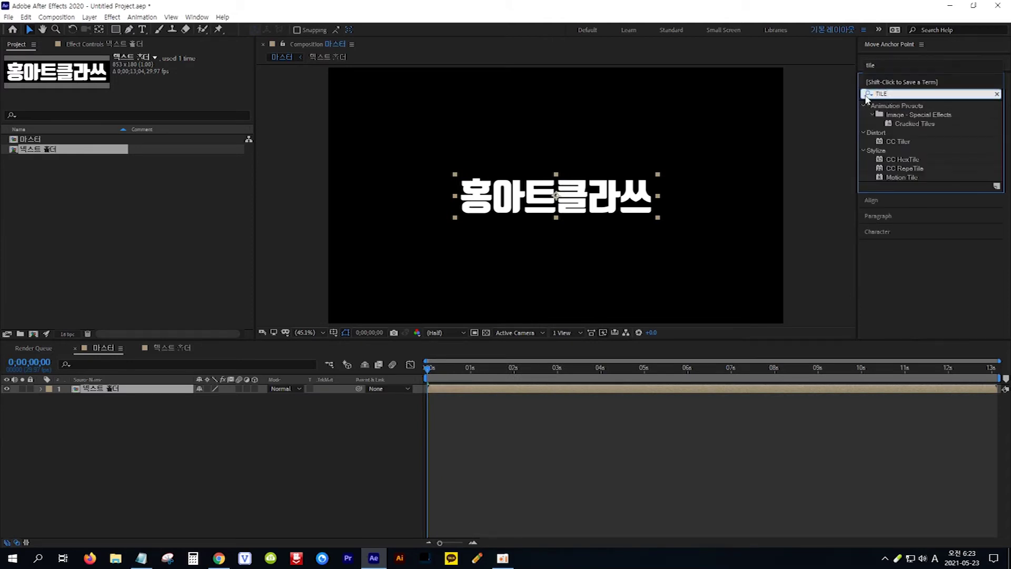
pyautogui.click(904, 177)
pyautogui.moveTo(903, 177); pyautogui.dragTo(127, 391)
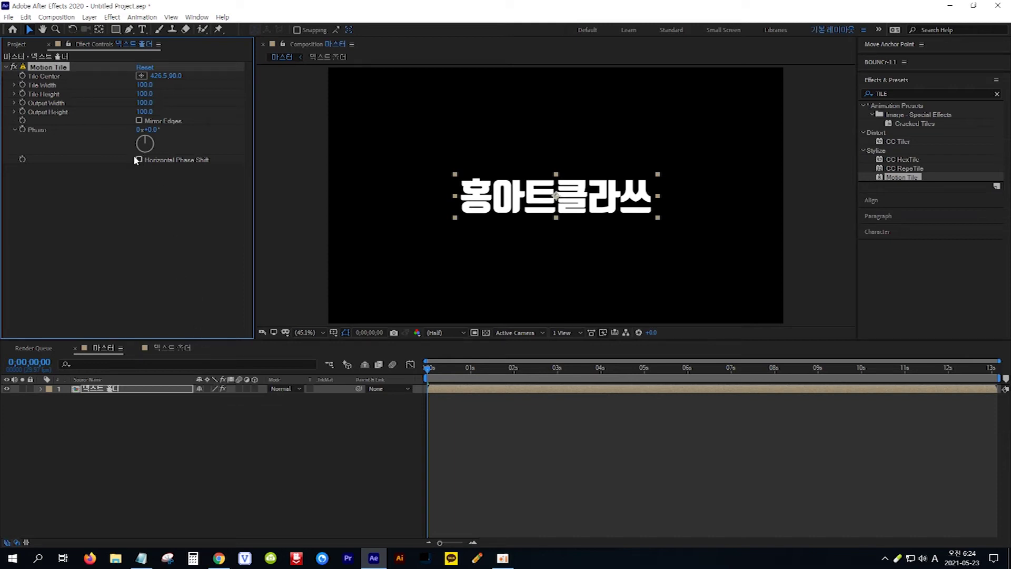
# Set Motion Tile's output width to 430 and output height to 790 so the text fills the frame
pyautogui.click(145, 102)
pyautogui.write('220')
pyautogui.press('Return')
pyautogui.moveTo(151, 102); pyautogui.dragTo(162, 102)
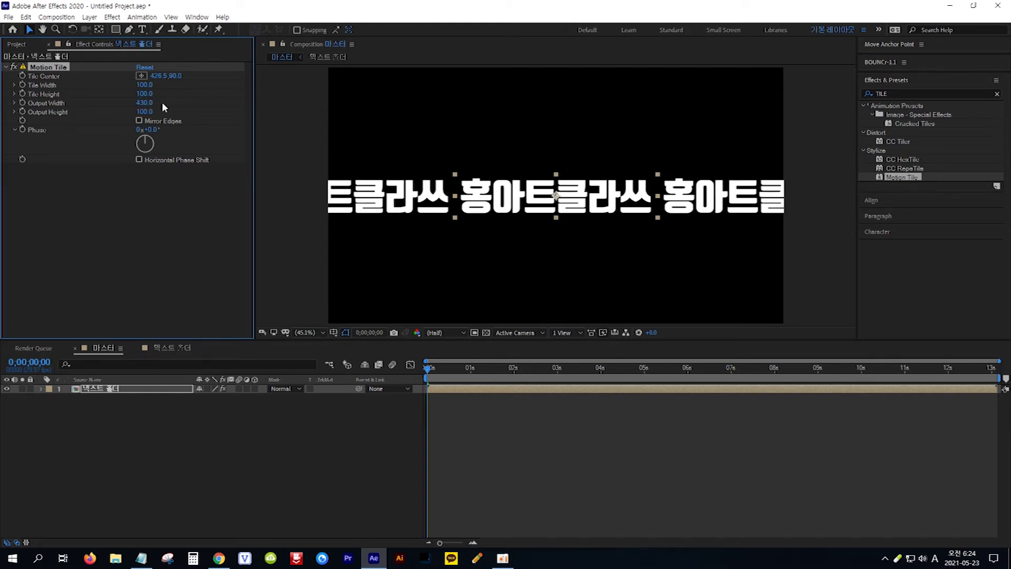
pyautogui.moveTo(139, 113); pyautogui.dragTo(165, 111)
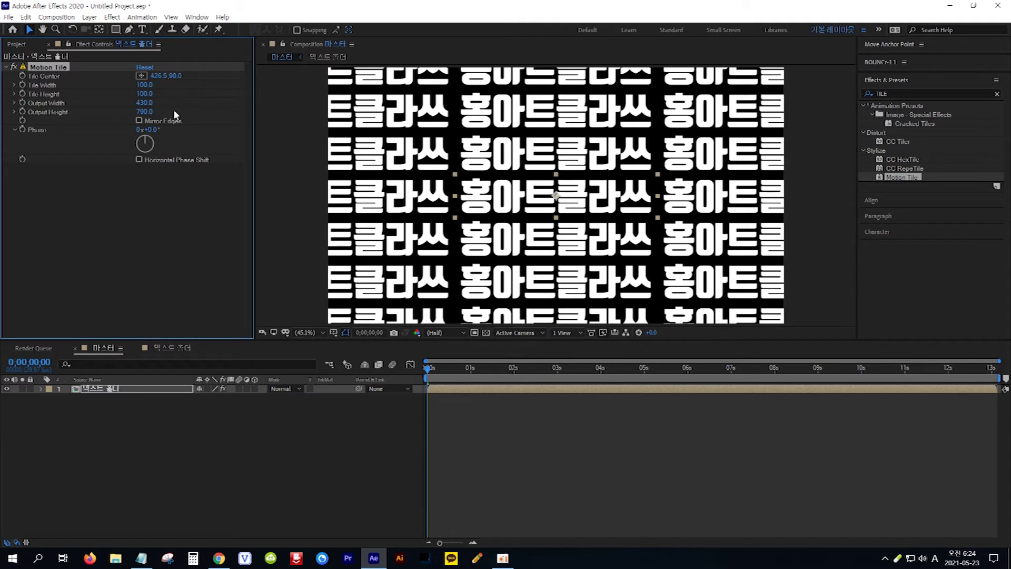
# Switch to the Notepad note and copy the text CC SPH
pyautogui.click(144, 562)
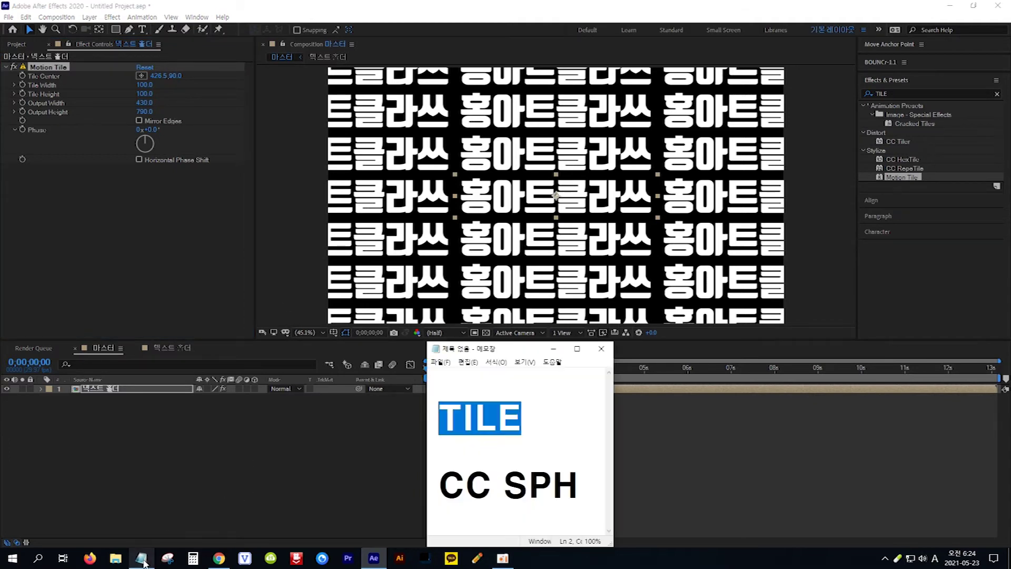
pyautogui.click(579, 489)
pyautogui.moveTo(579, 489); pyautogui.dragTo(439, 485)
pyautogui.hotkey('ctrl', 'c')
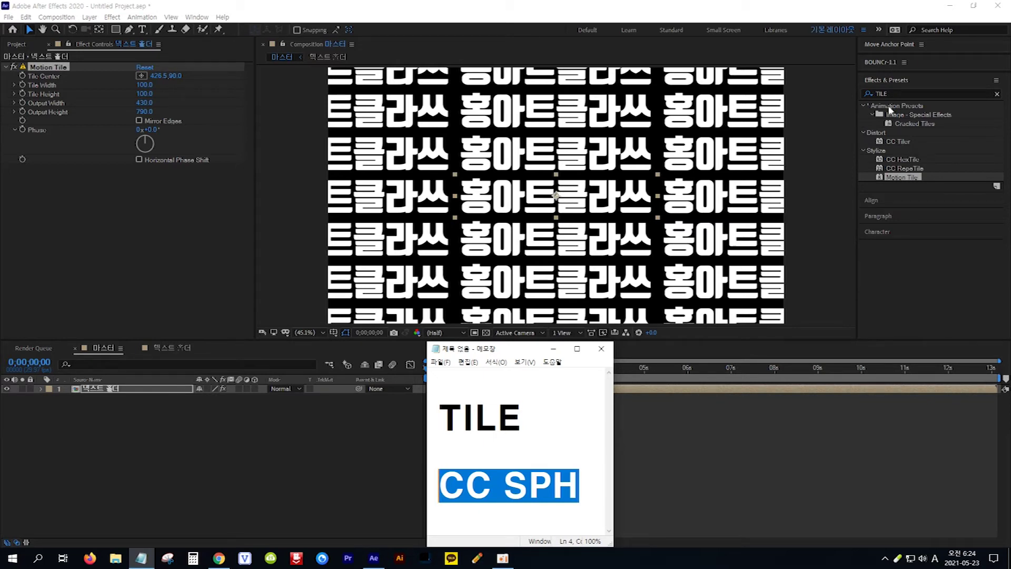
# Search After Effects' effects for CC SPH and apply CC Sphere to the 텍스트 홀더 layer
pyautogui.click(897, 93)
pyautogui.hotkey('ctrl', 'v')
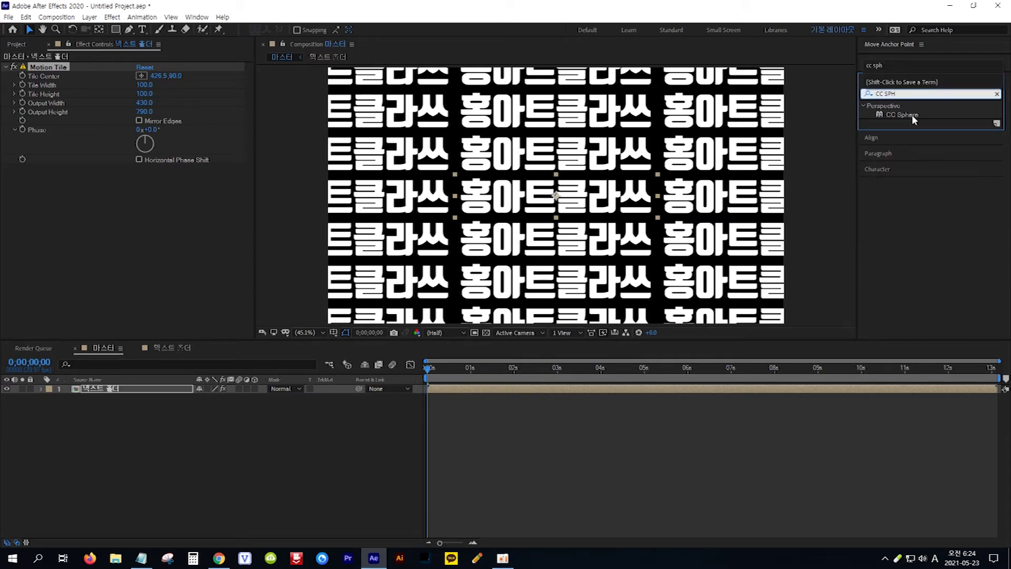
pyautogui.moveTo(912, 114); pyautogui.dragTo(140, 395)
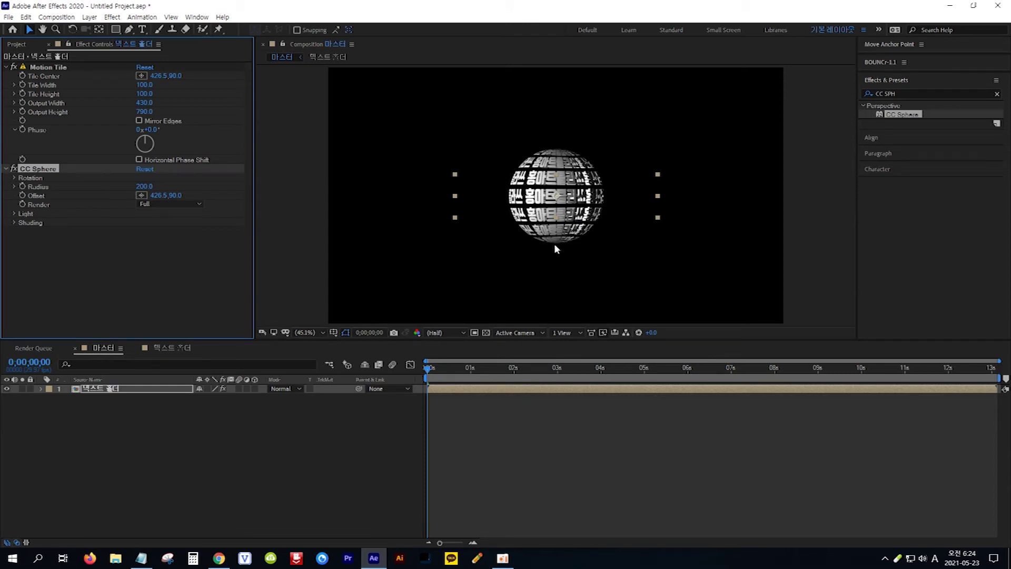
# Scale the 텍스트 홀더 layer up to 234%
pyautogui.press('s')
pyautogui.click(241, 399)
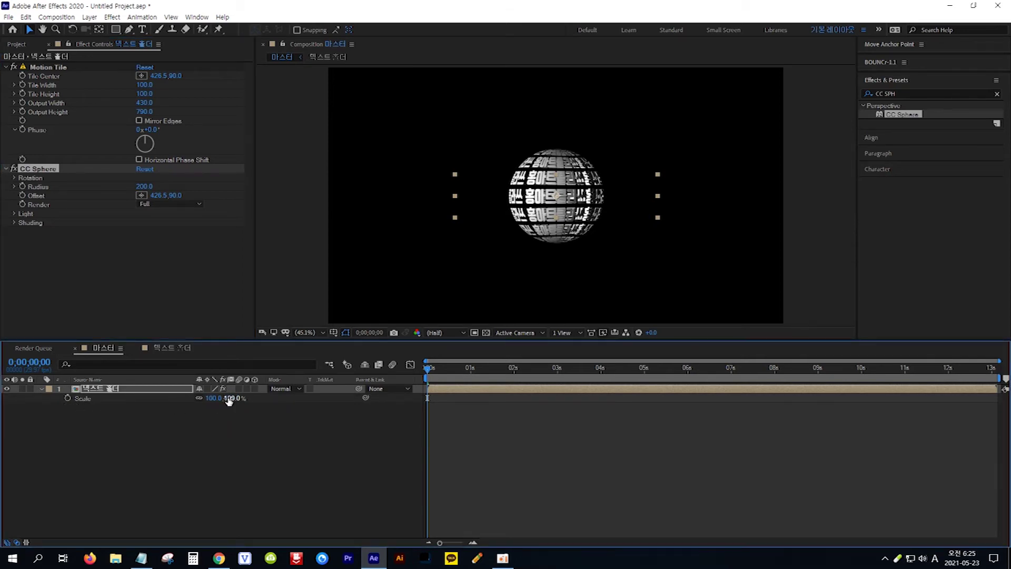
pyautogui.moveTo(229, 399); pyautogui.dragTo(297, 399)
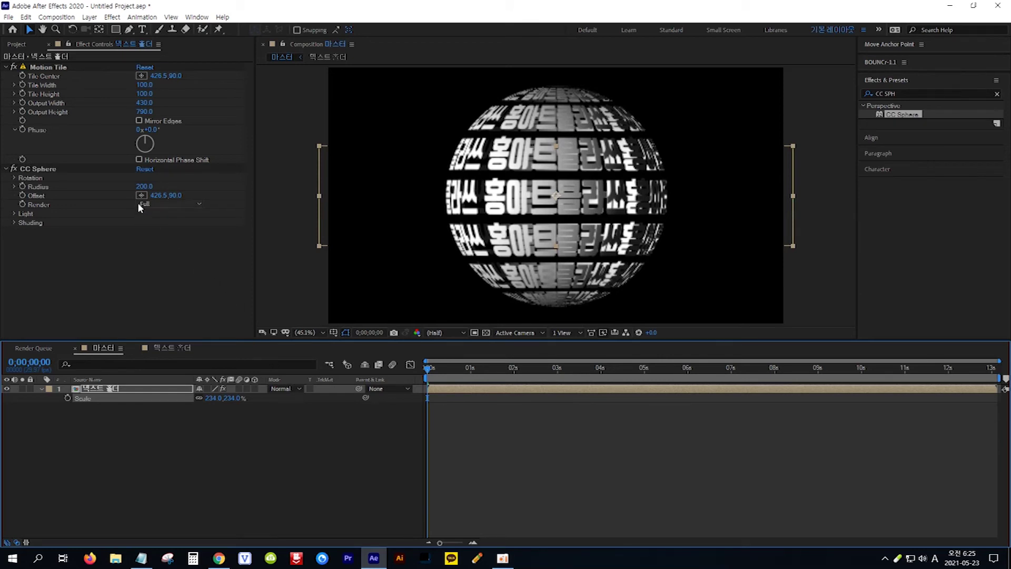
# Set CC Sphere's rotation to X -53°, Y 1° and Z 18°, and its Ambient shading to 51
pyautogui.click(53, 202)
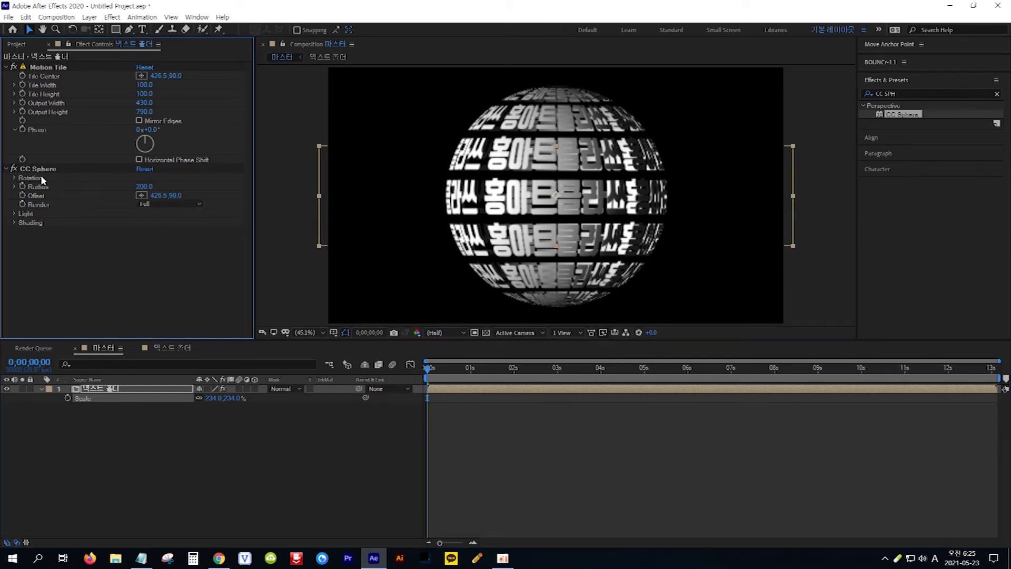
pyautogui.click(15, 178)
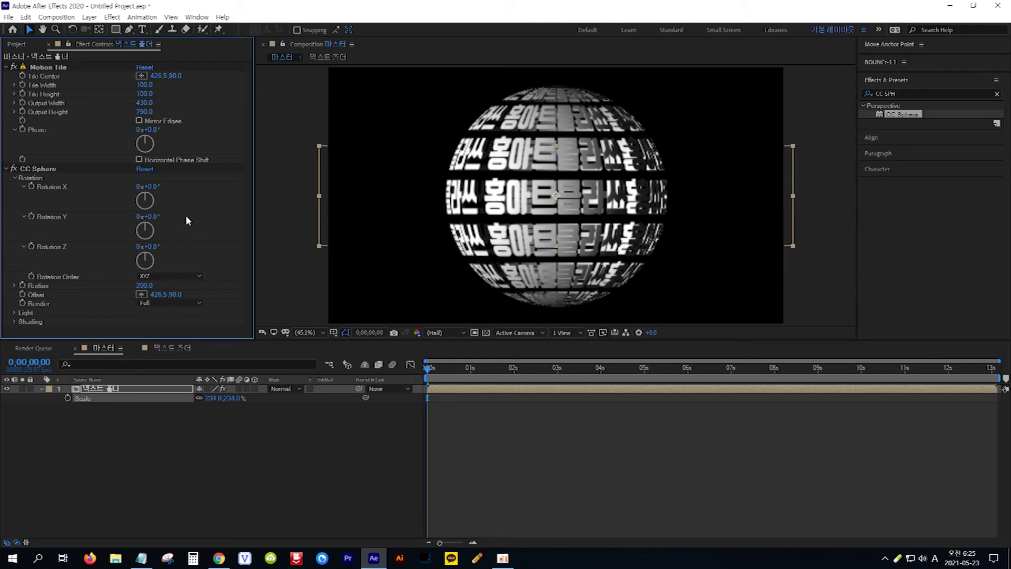
pyautogui.moveTo(149, 200); pyautogui.dragTo(148, 258)
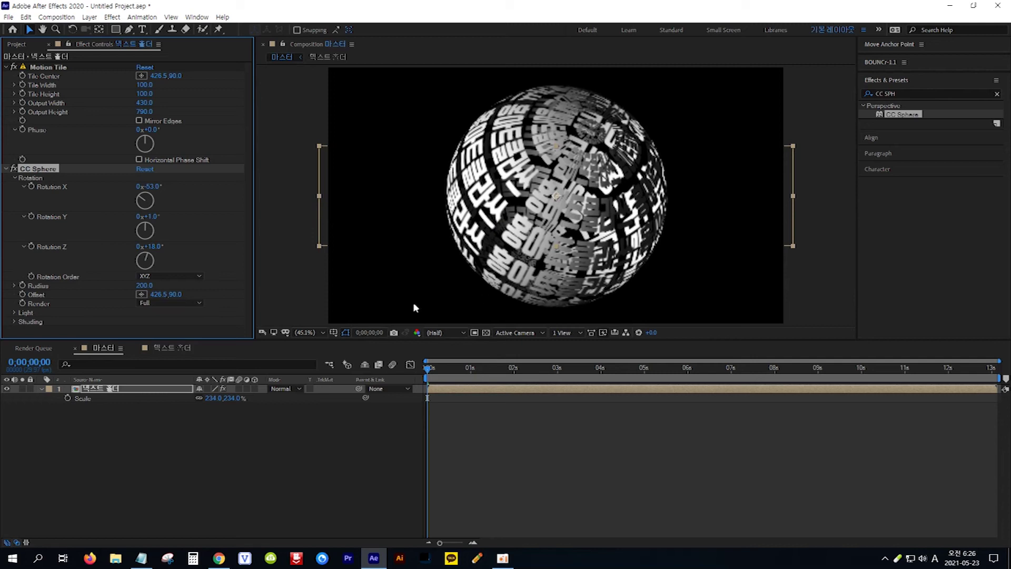
pyautogui.click(14, 321)
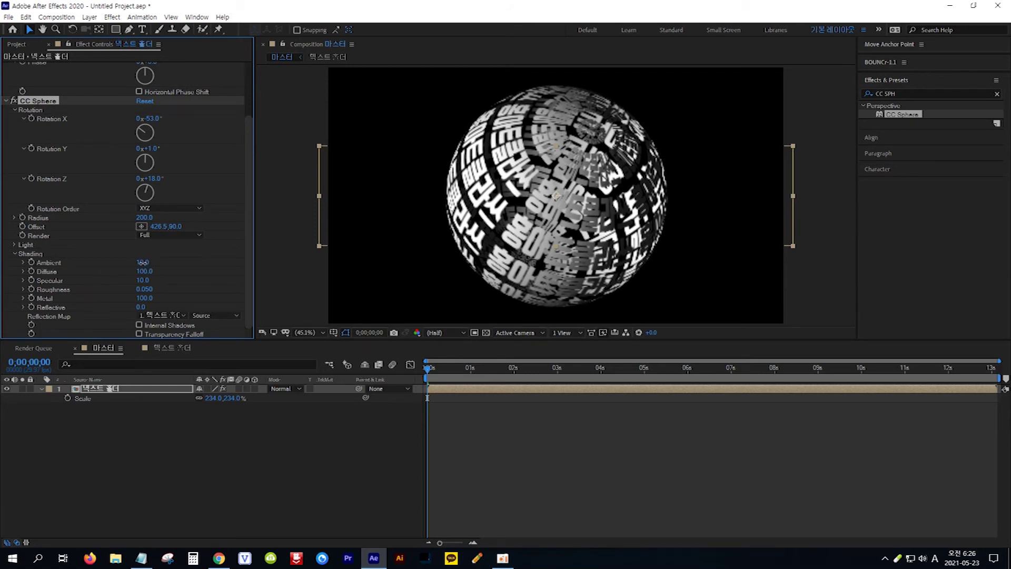
pyautogui.moveTo(143, 262); pyautogui.dragTo(164, 262)
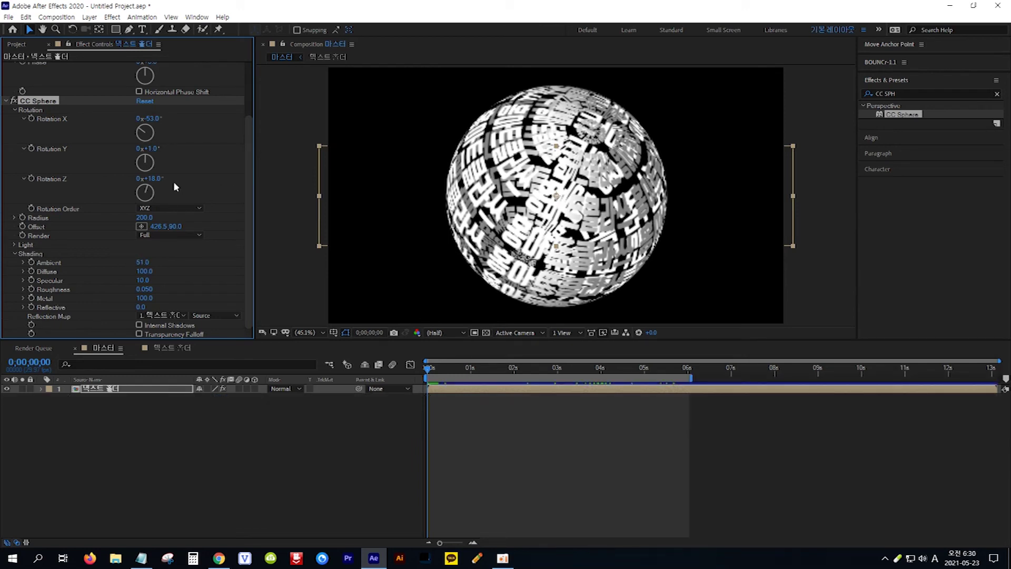
# Keyframe CC Sphere's Rotation Y at 0 seconds and set it to -360° at 6 seconds, previewing the animation from the start
pyautogui.click(31, 149)
pyautogui.click(43, 361)
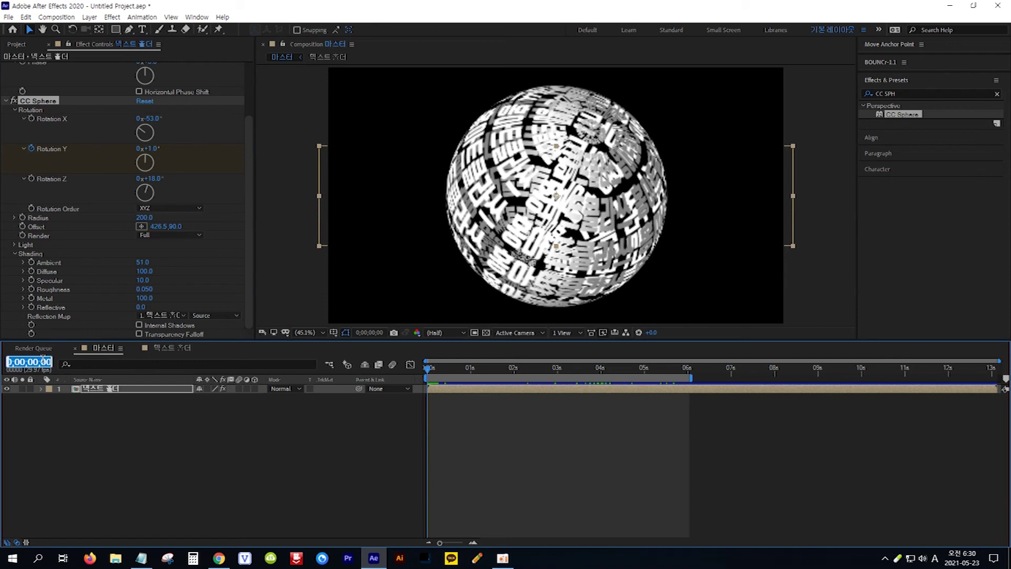
pyautogui.write('6.')
pyautogui.press('Return')
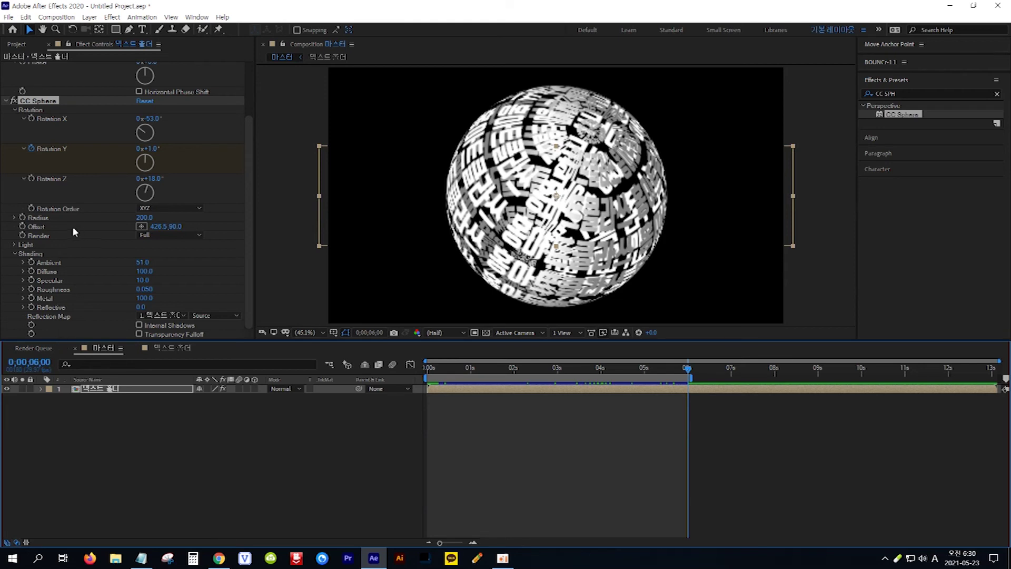
pyautogui.click(152, 148)
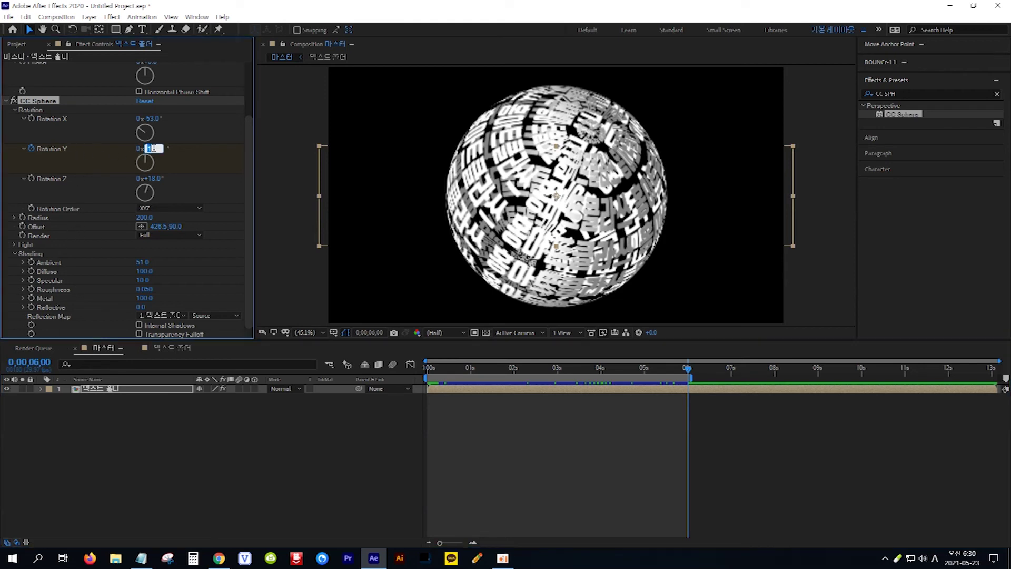
pyautogui.write('-360')
pyautogui.press('Return')
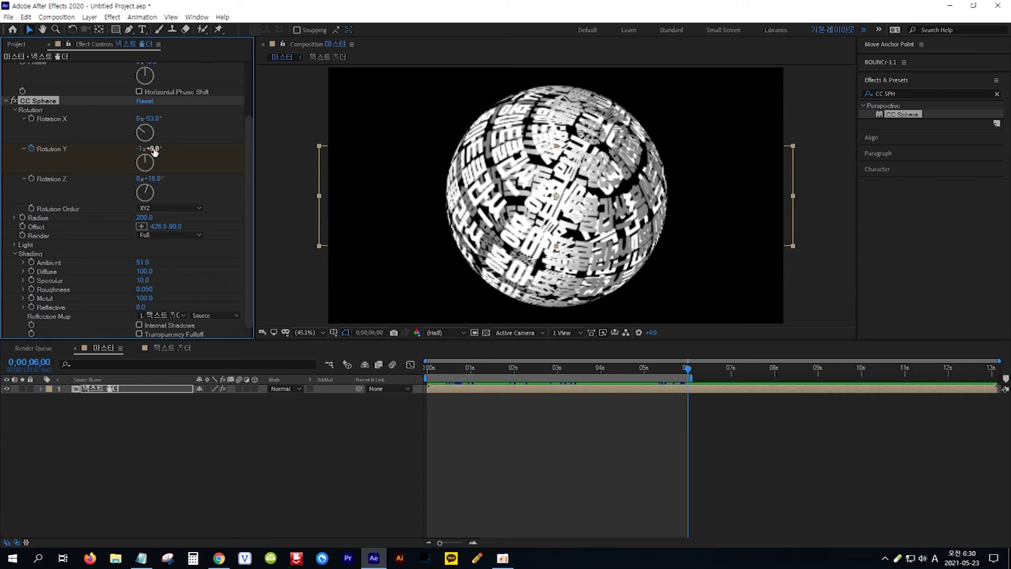
pyautogui.press('Home')
pyautogui.press('space')
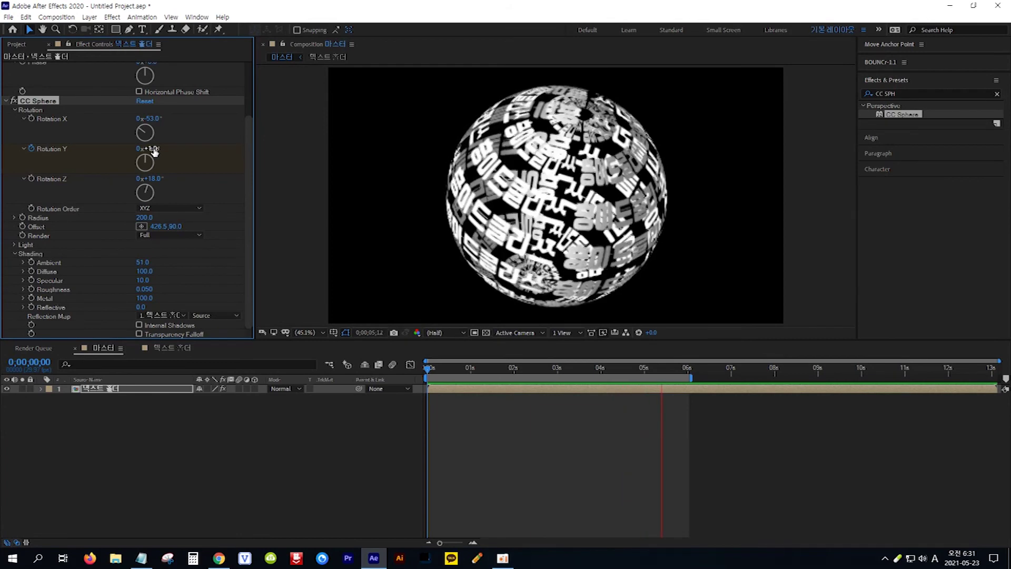
# Set the leading of all the 홍아트클라쓰 text lines in the 텍스트 홀더 composition to 249 px
pyautogui.press('space')
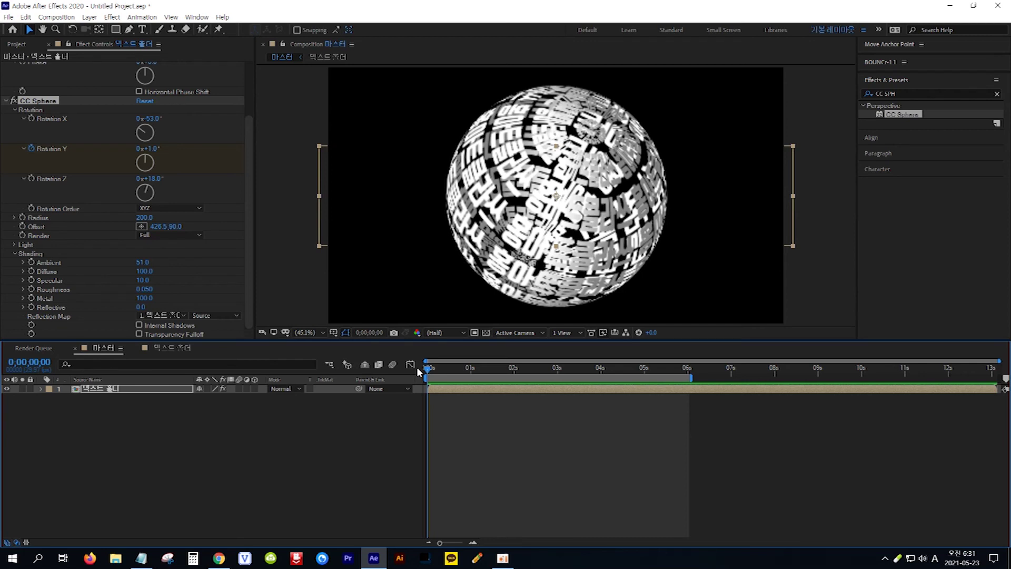
pyautogui.click(178, 348)
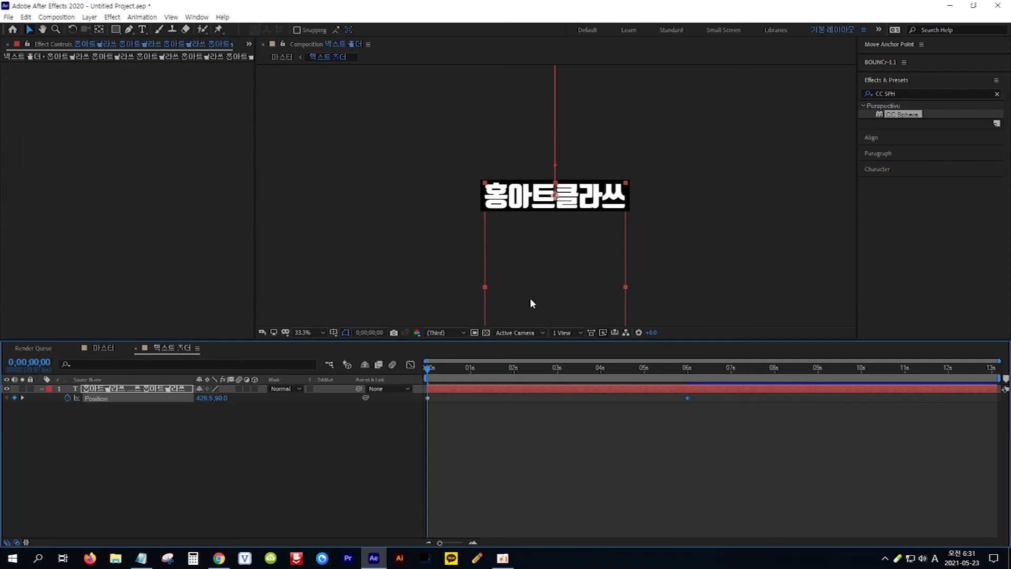
pyautogui.doubleClick(518, 198)
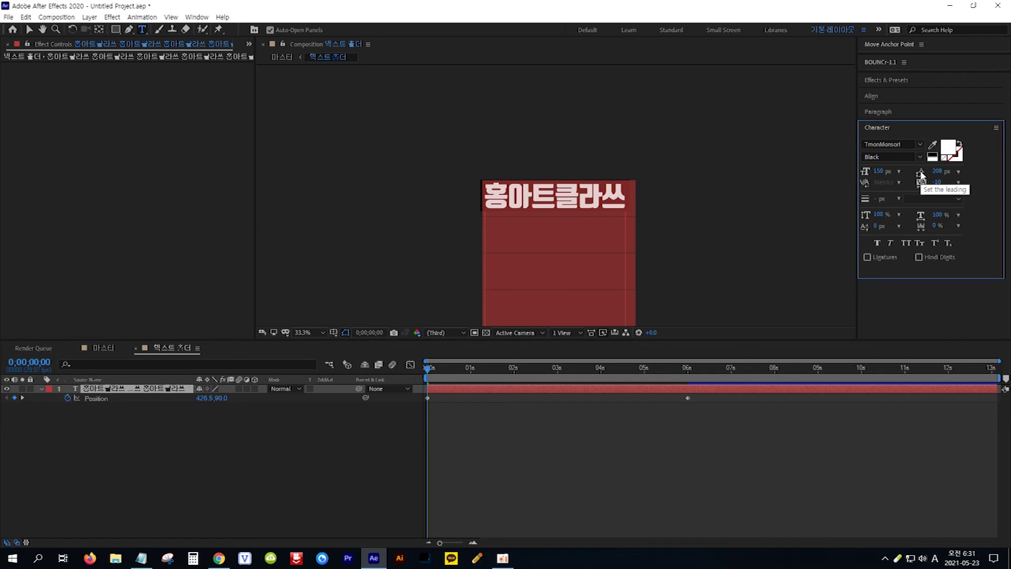
pyautogui.moveTo(937, 174); pyautogui.dragTo(959, 171)
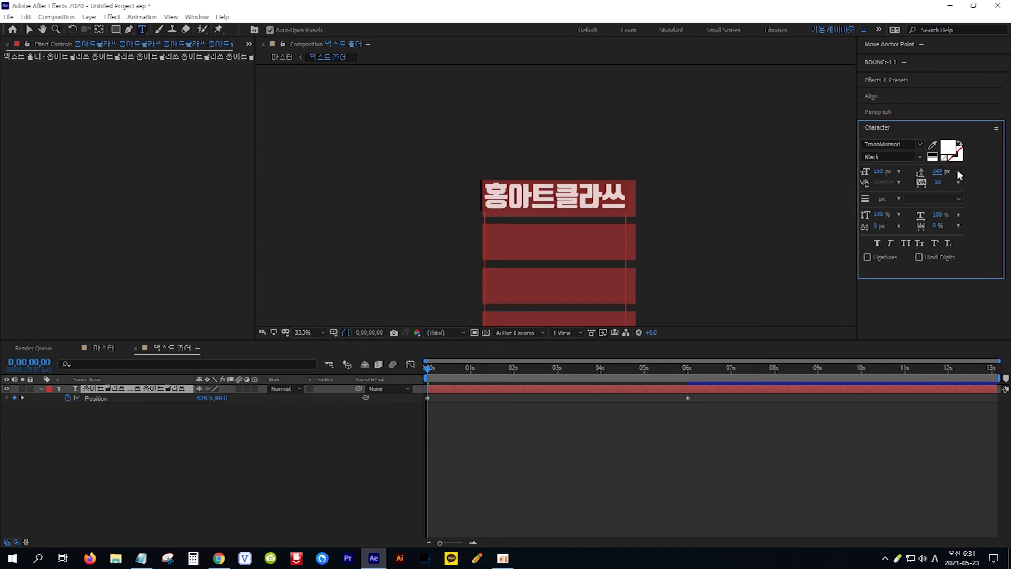
# Change the selected text's fill color to orange FFA800 and preview the recolored sphere in the 마스터 composition
pyautogui.click(958, 149)
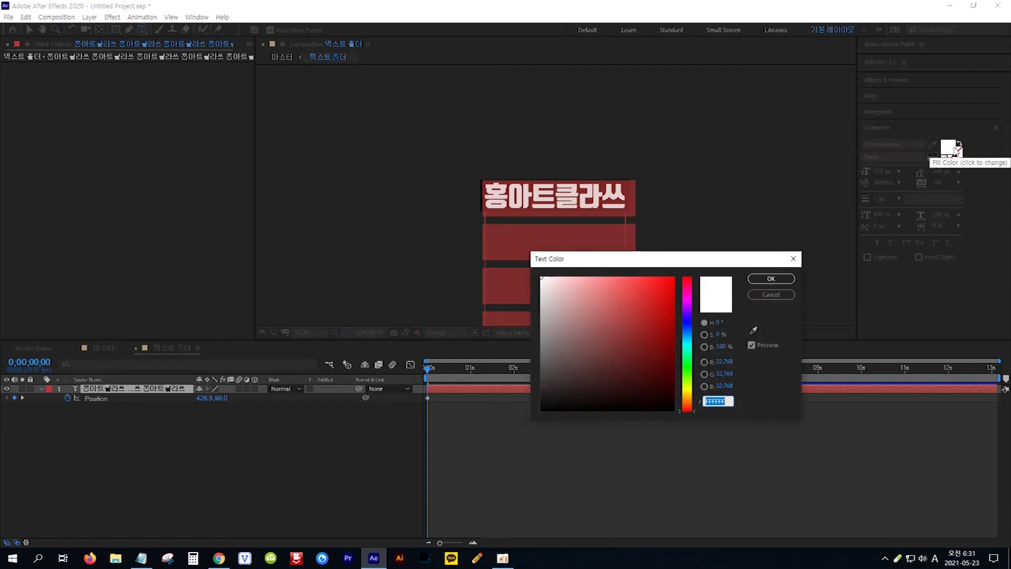
pyautogui.click(687, 396)
pyautogui.click(667, 293)
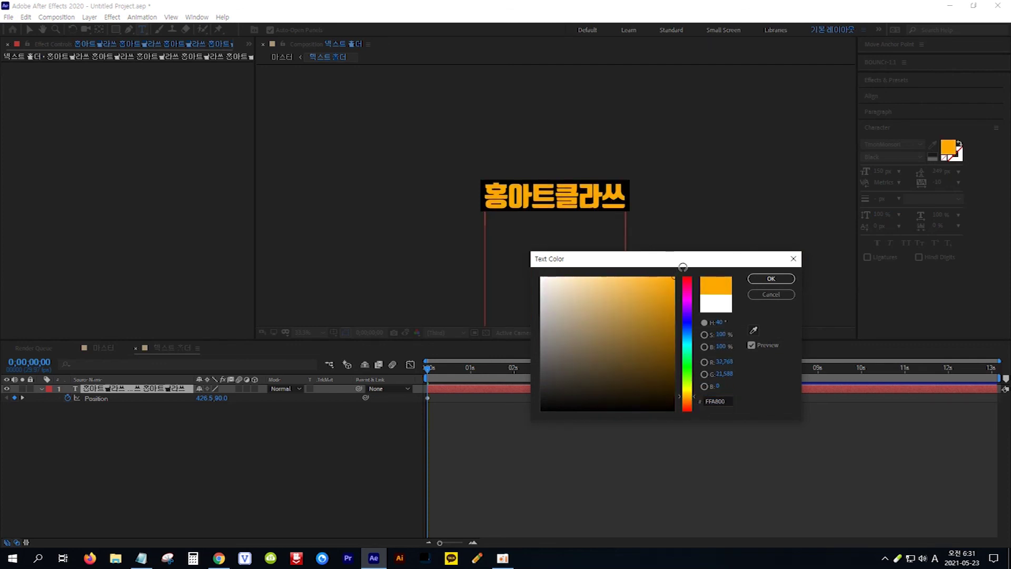
pyautogui.click(767, 280)
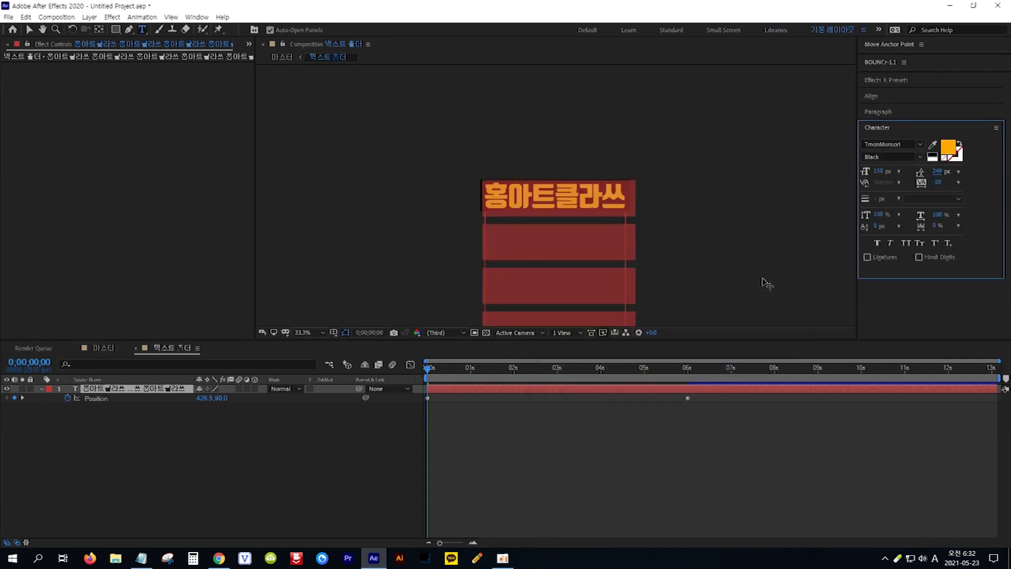
pyautogui.click(103, 347)
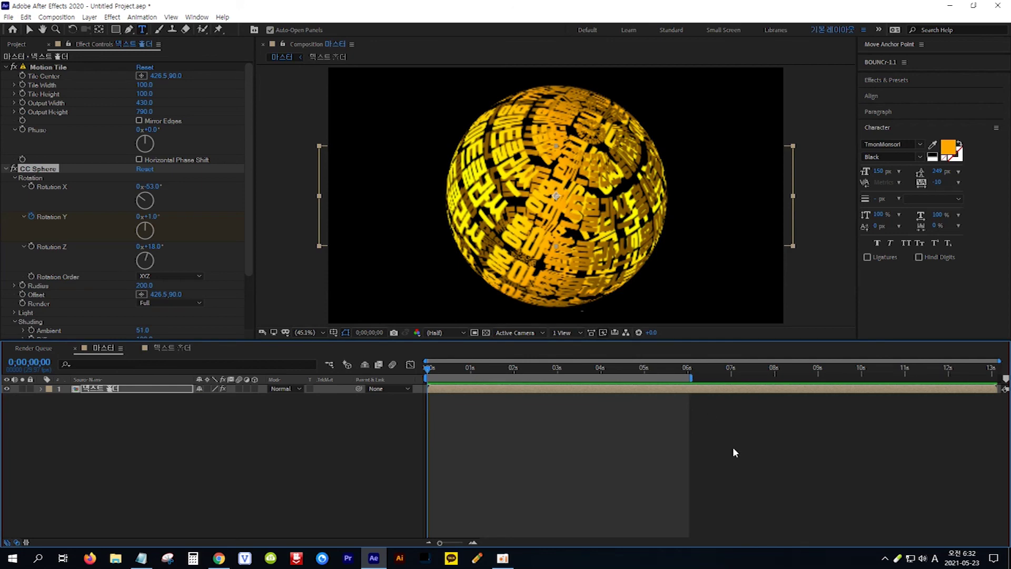
pyautogui.press('space')
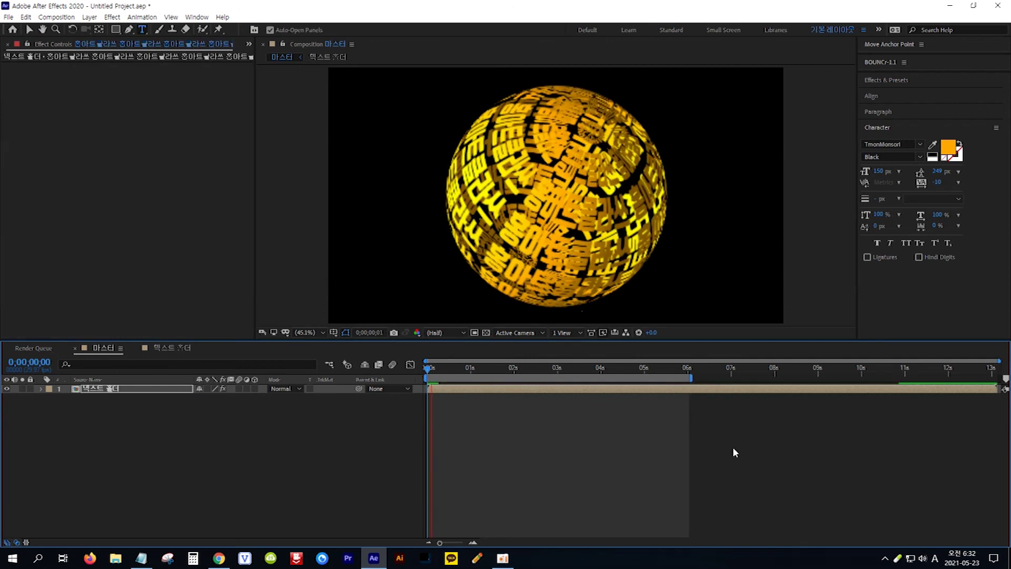